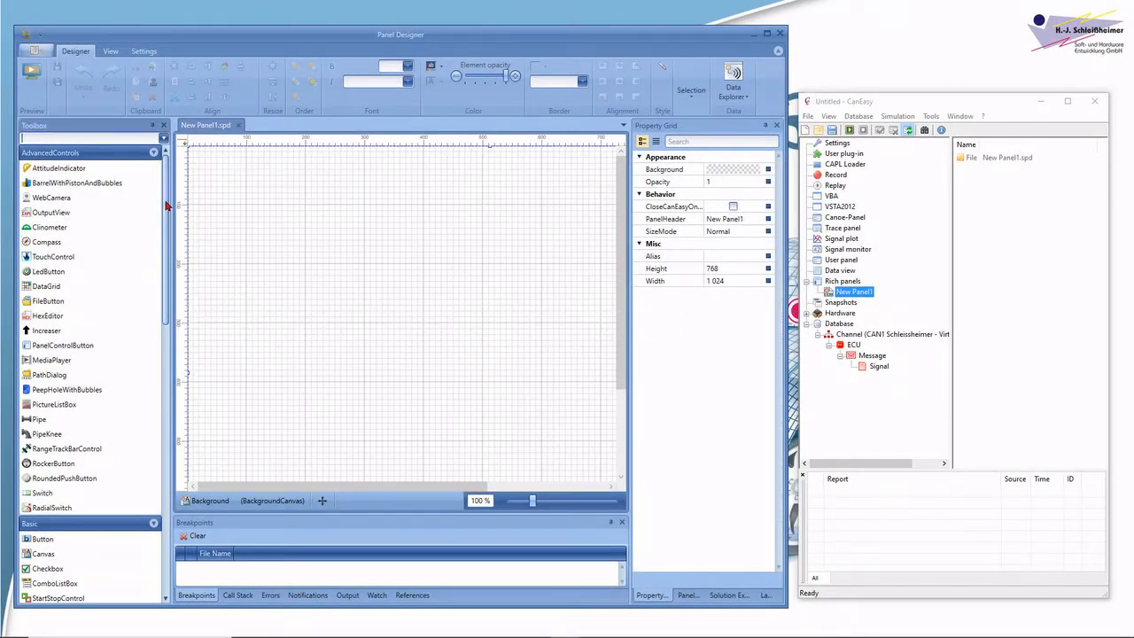
Place a LedButton at about X 508, Y 412 and a Slider at about X 344, Y 271 on the panel.
mouse_move(170, 207)
mouse_down()
mouse_move(173, 465)
mouse_move(177, 213)
mouse_up()
drag(69, 270, 492, 395)
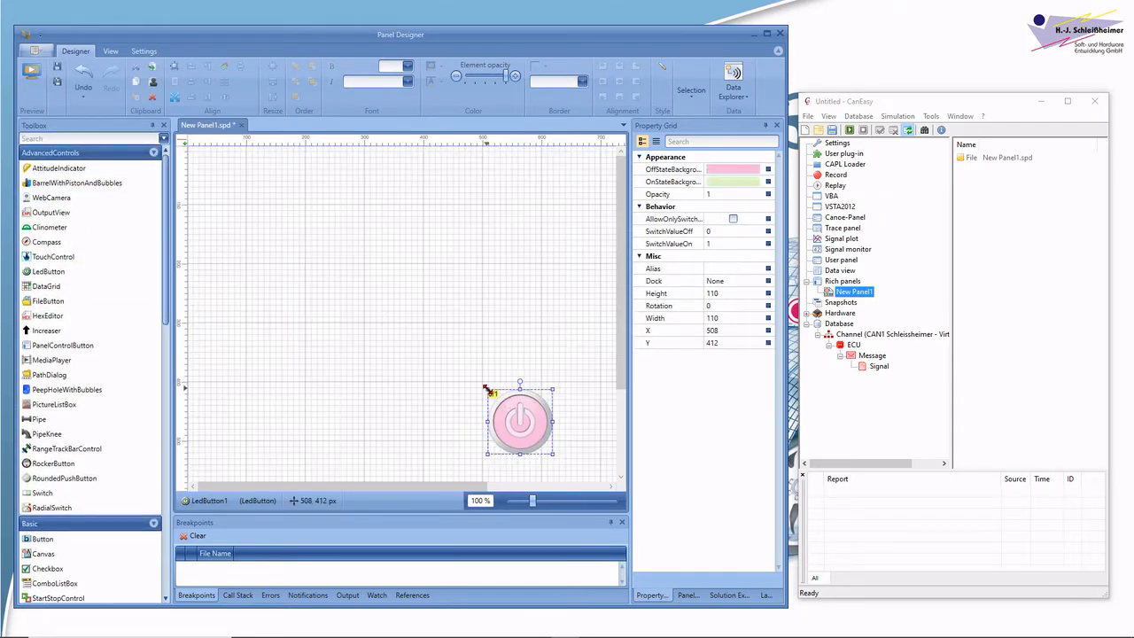
drag(166, 284, 165, 387)
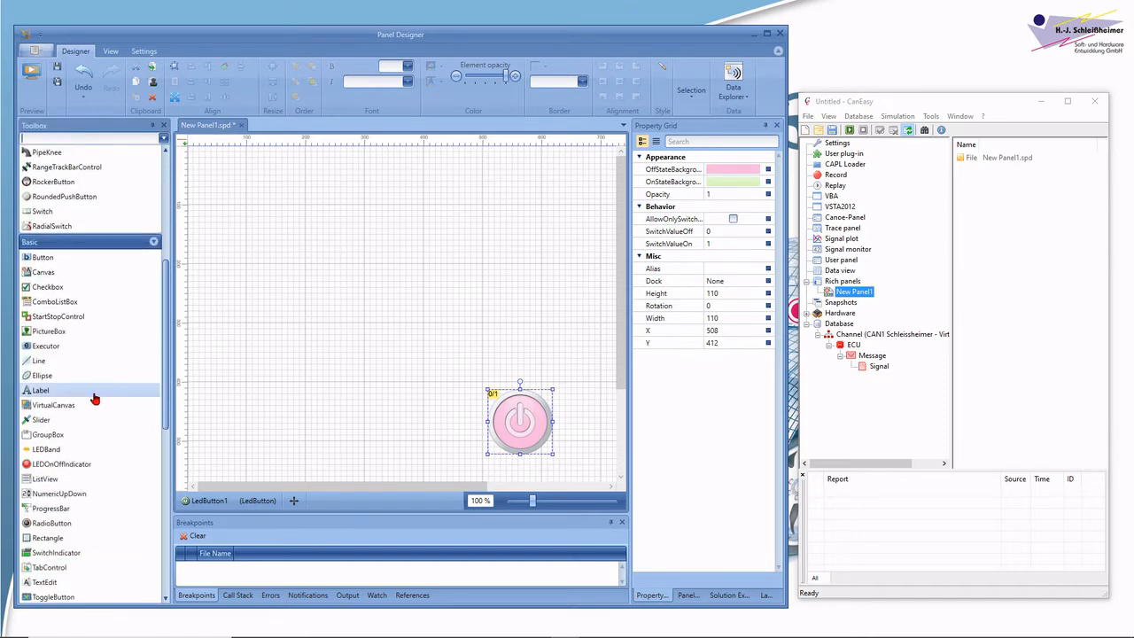
drag(34, 424, 395, 312)
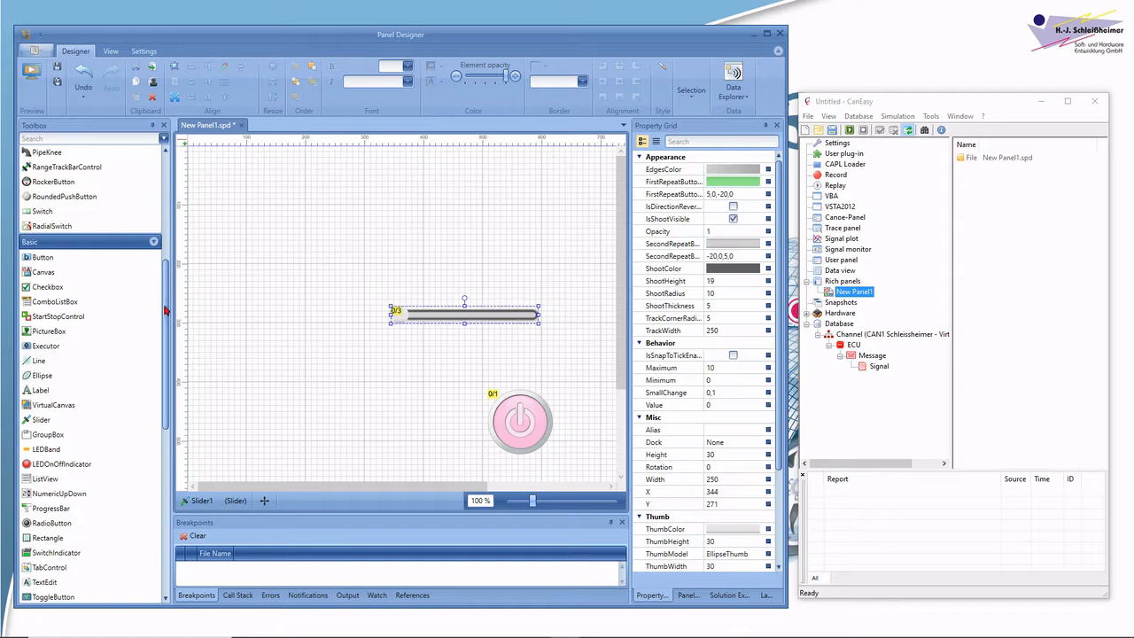
Place a RichCircularGauge near the panel's upper-left corner at about X 12, Y 56.
scroll(156, 410, down, 6)
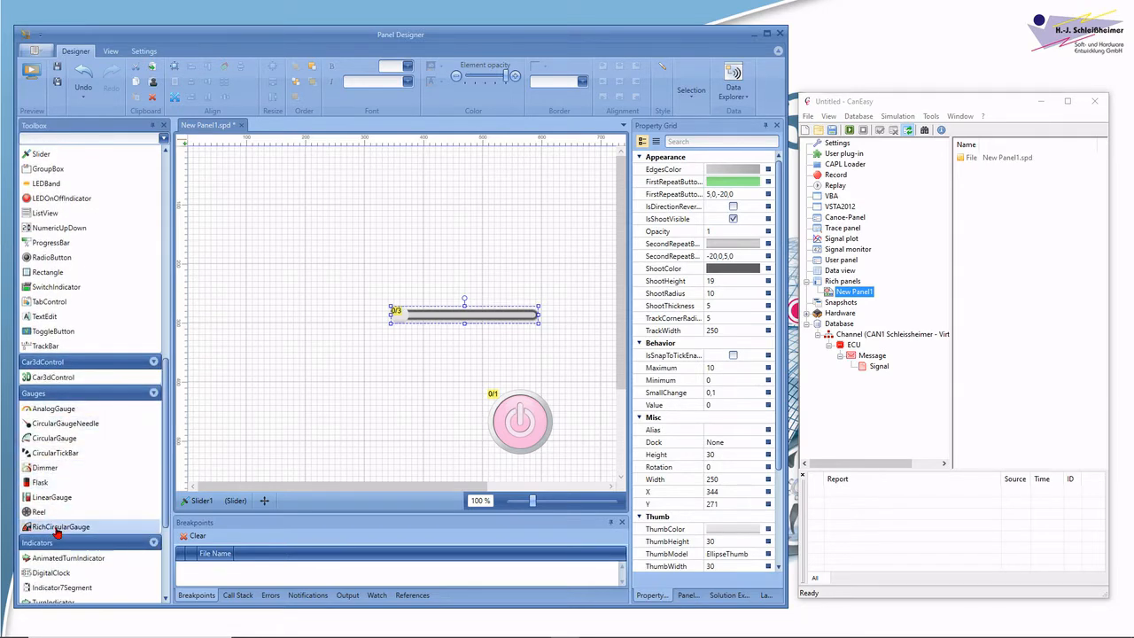
drag(67, 529, 193, 179)
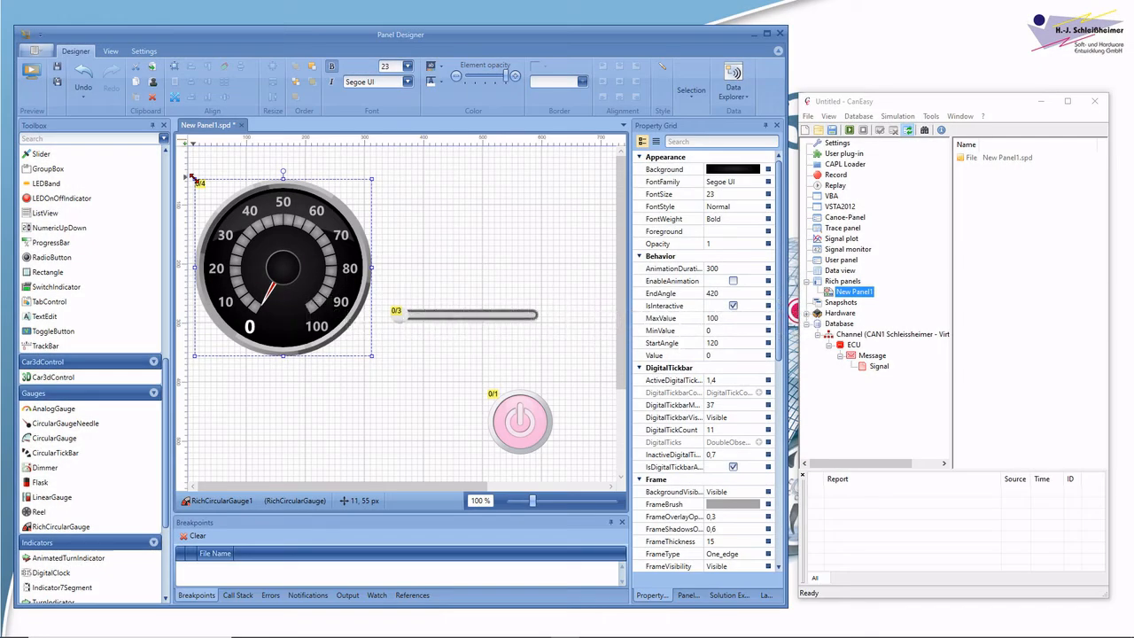
Set the LedButton's off-state background to solid red #FFFA1D05.
click(524, 431)
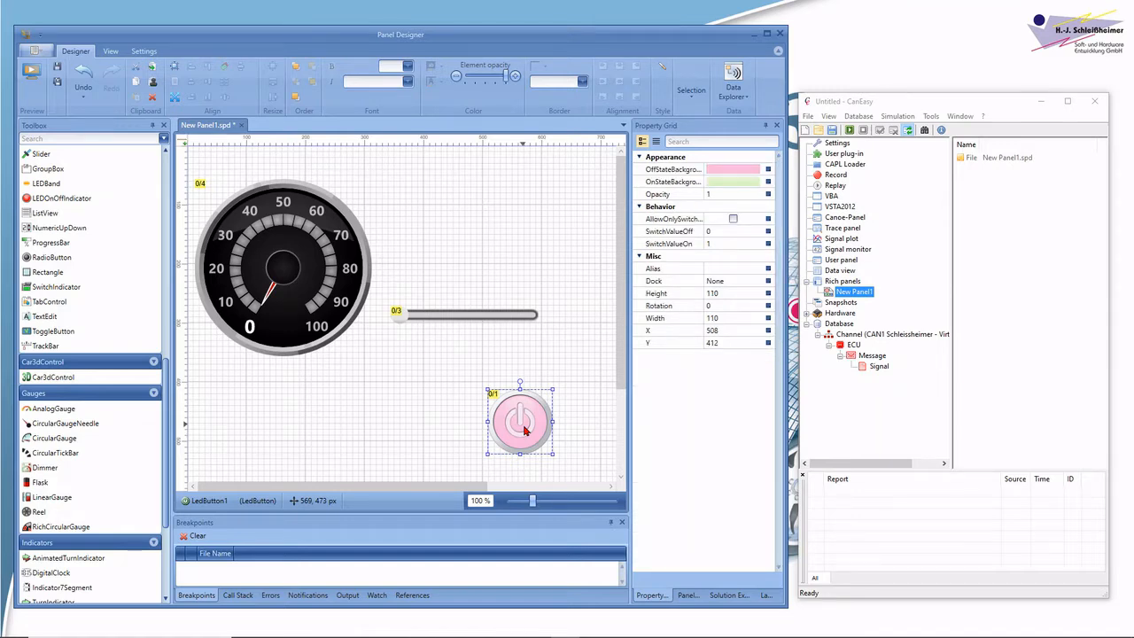
click(757, 171)
click(757, 171)
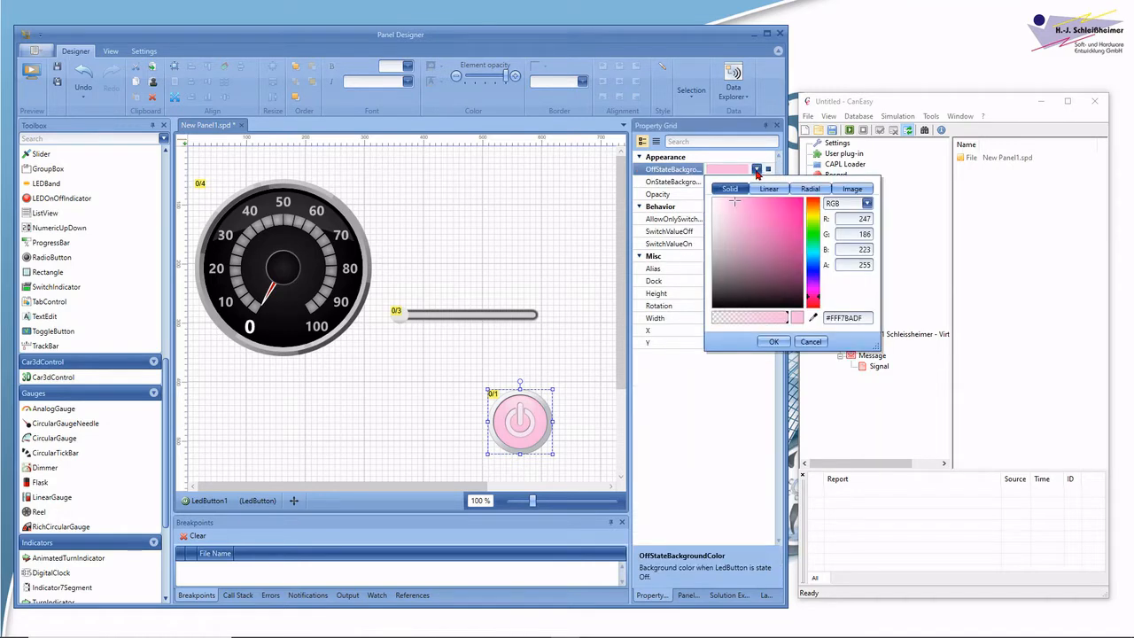
click(813, 200)
click(801, 202)
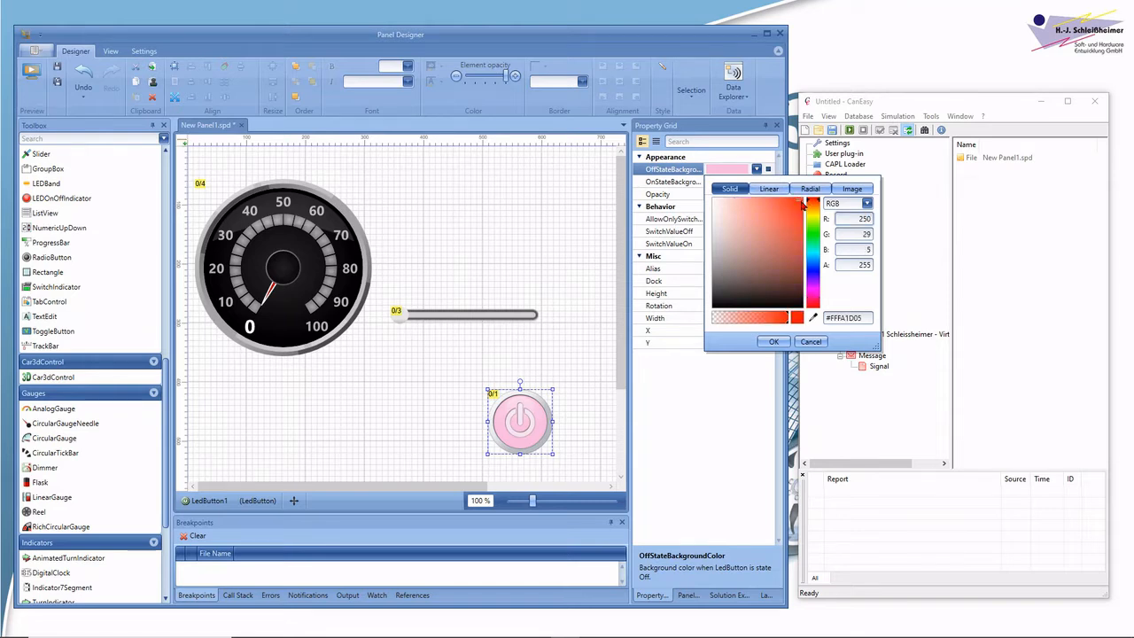
click(774, 342)
Give the slider's ShootColor a linear gradient whose first stop is light blue #FF07CBF2.
click(474, 319)
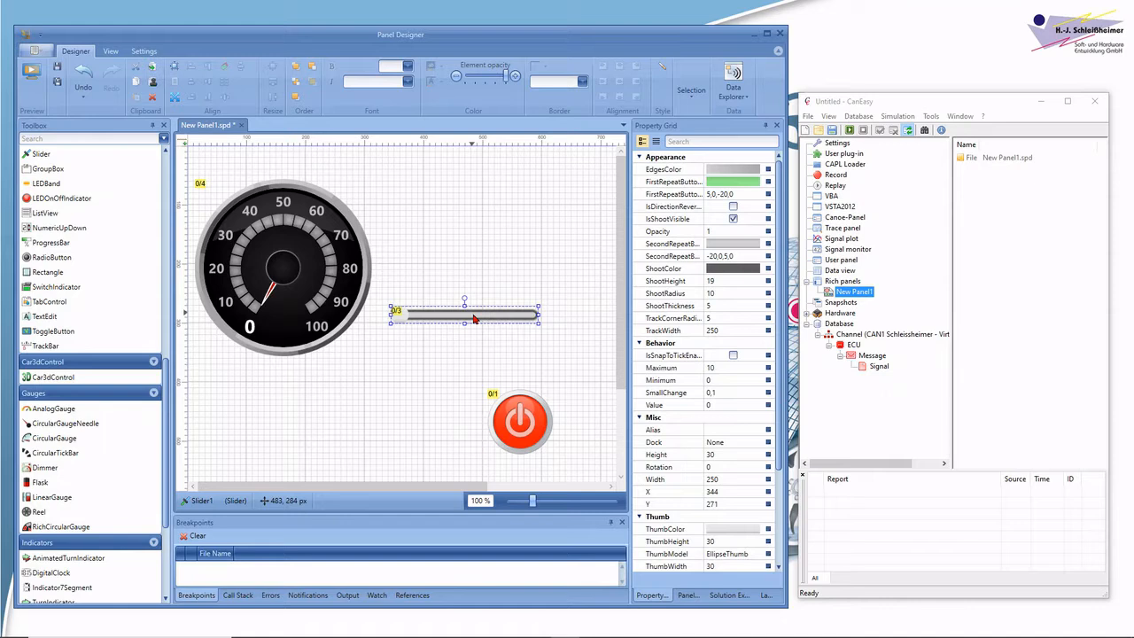
click(758, 269)
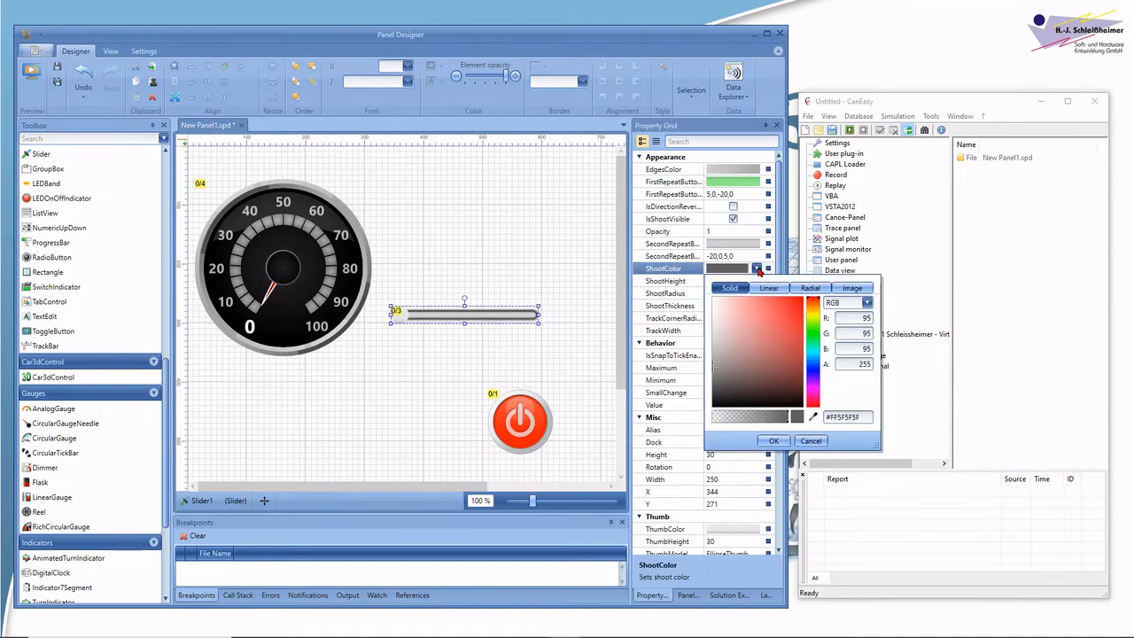
click(768, 288)
click(812, 361)
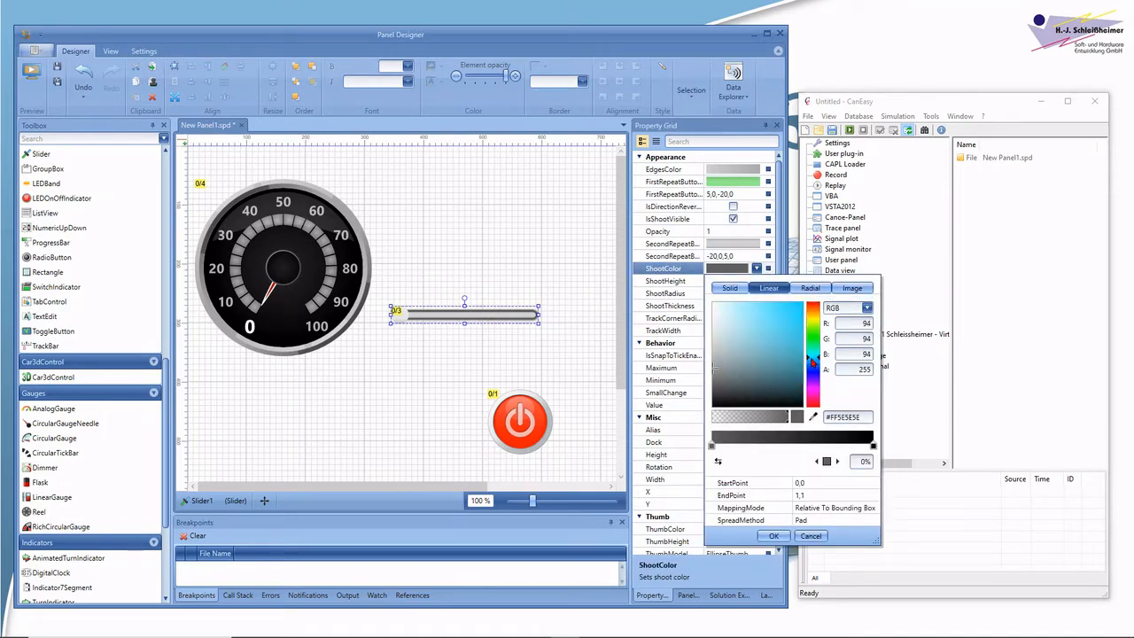
click(800, 309)
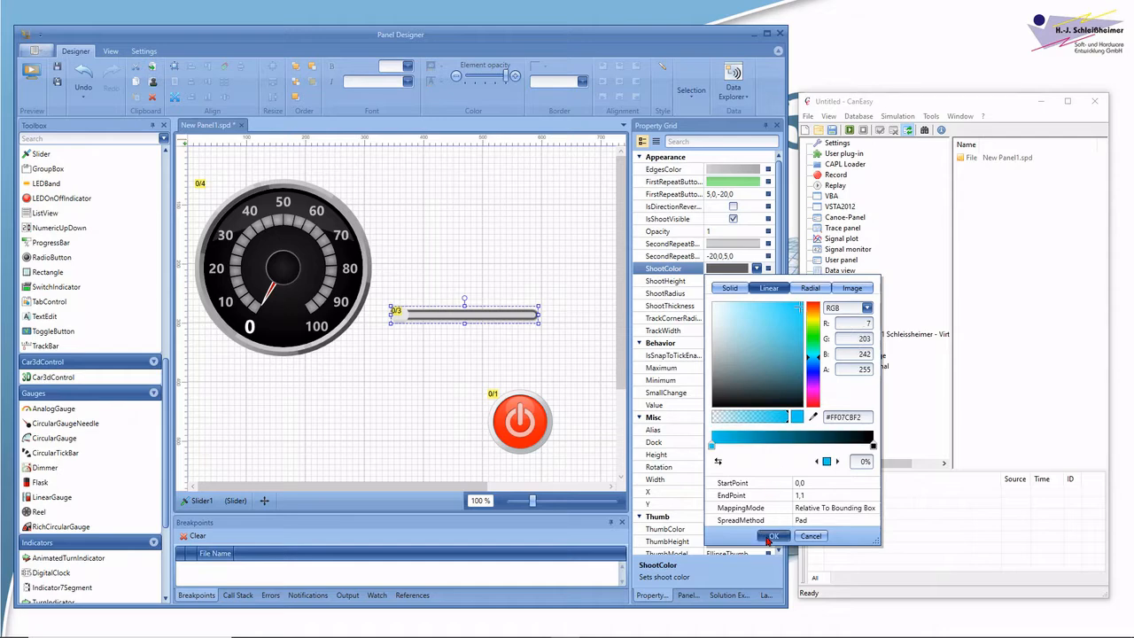
click(771, 536)
Set the slider's ThumbColor to a radial gradient from near-black #FF1A1818, with its stop moved inward, to cyan #FF0CFAFA.
scroll(775, 544, down, 5)
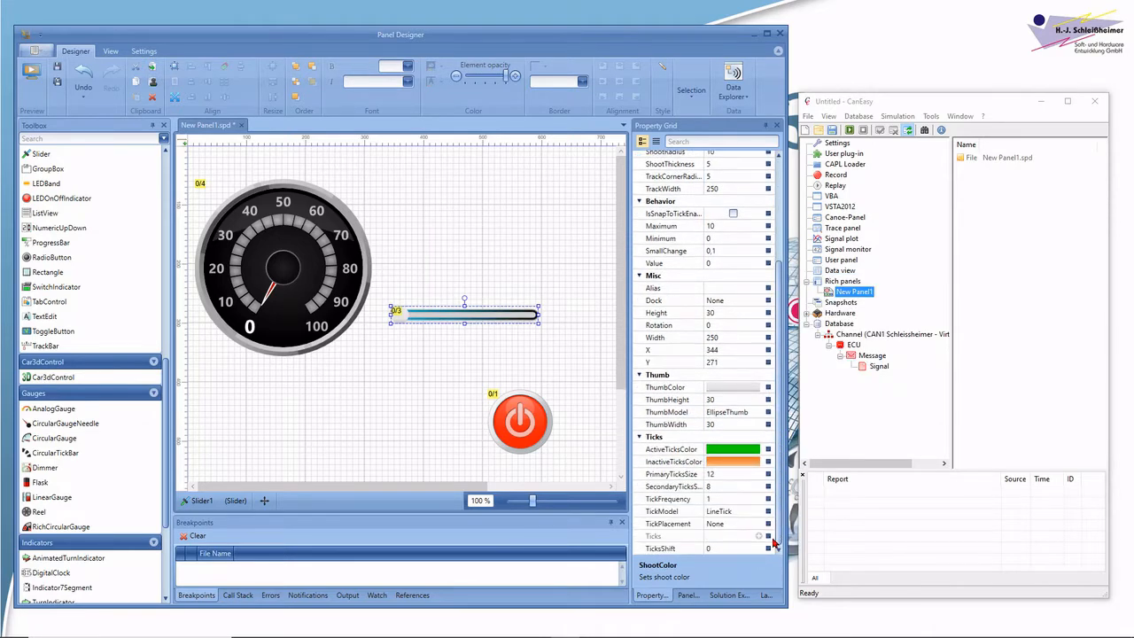
click(736, 387)
click(756, 387)
click(812, 142)
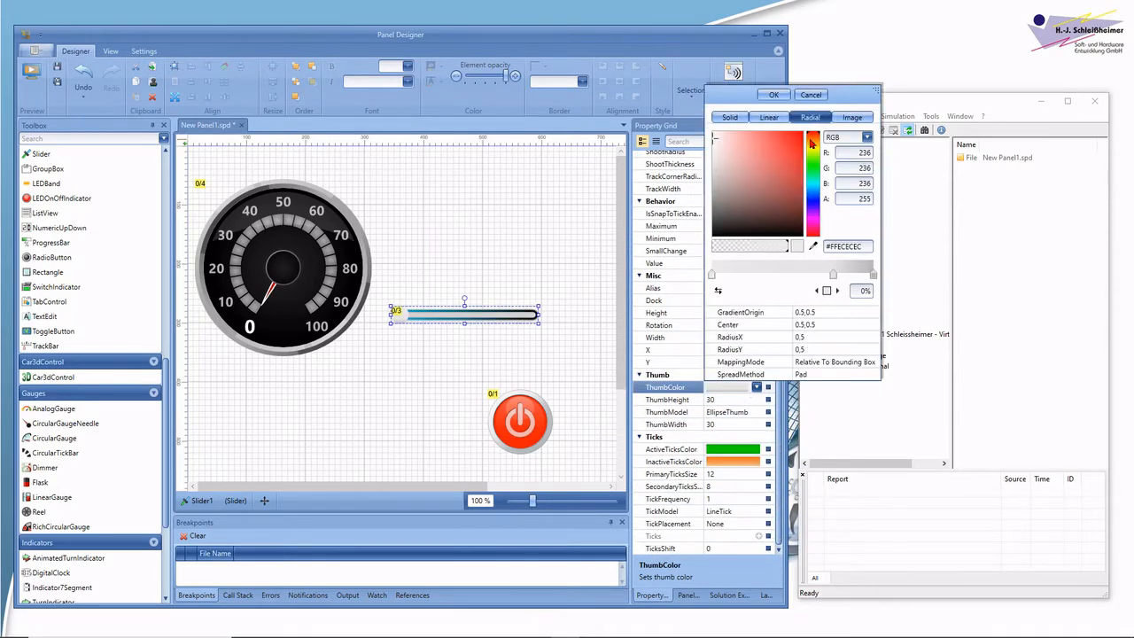
click(718, 230)
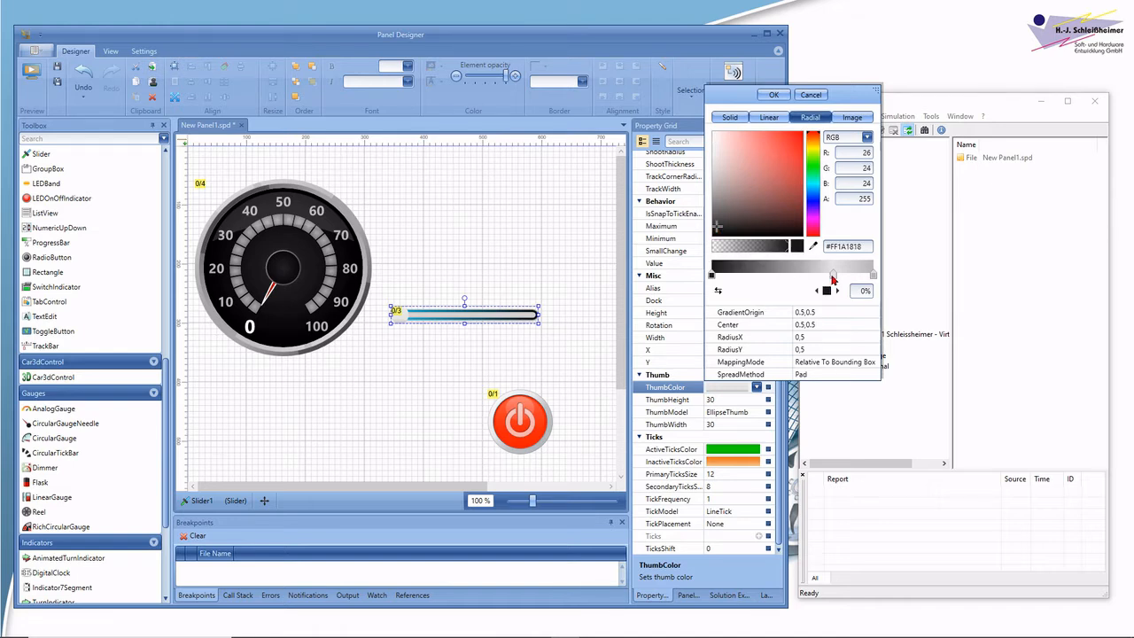
drag(835, 277, 877, 278)
click(814, 187)
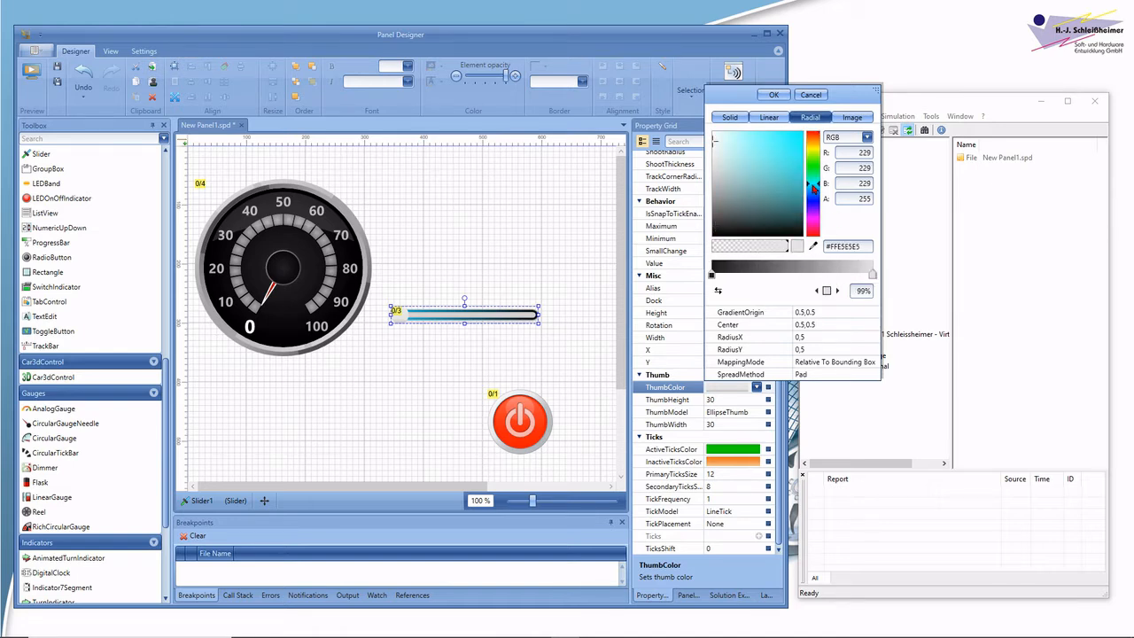
click(802, 137)
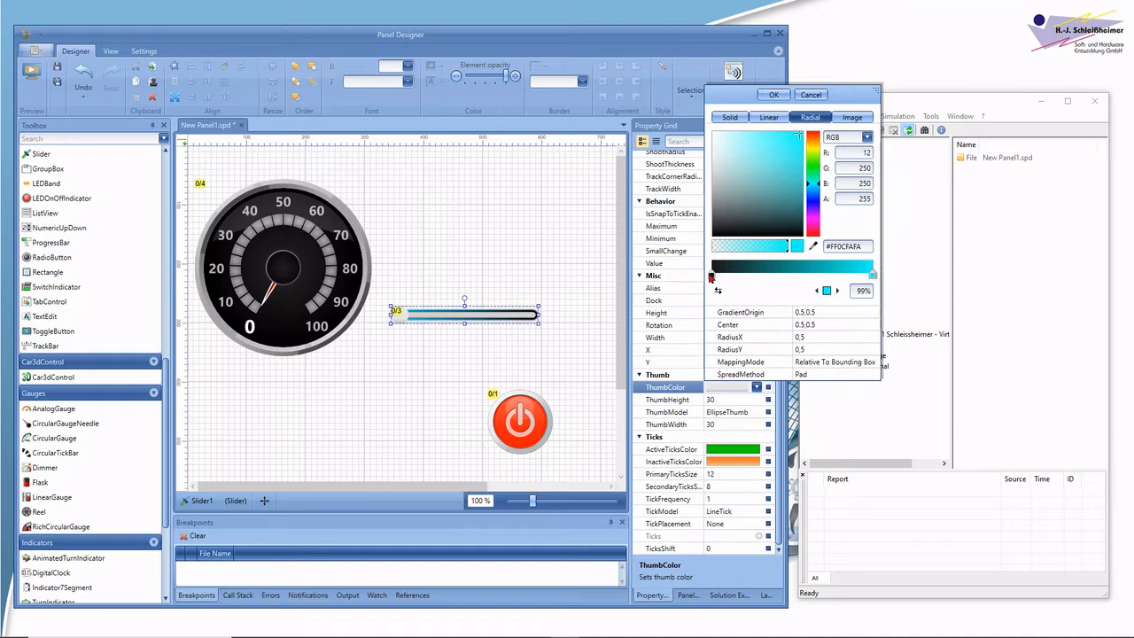
drag(712, 277, 760, 284)
click(771, 95)
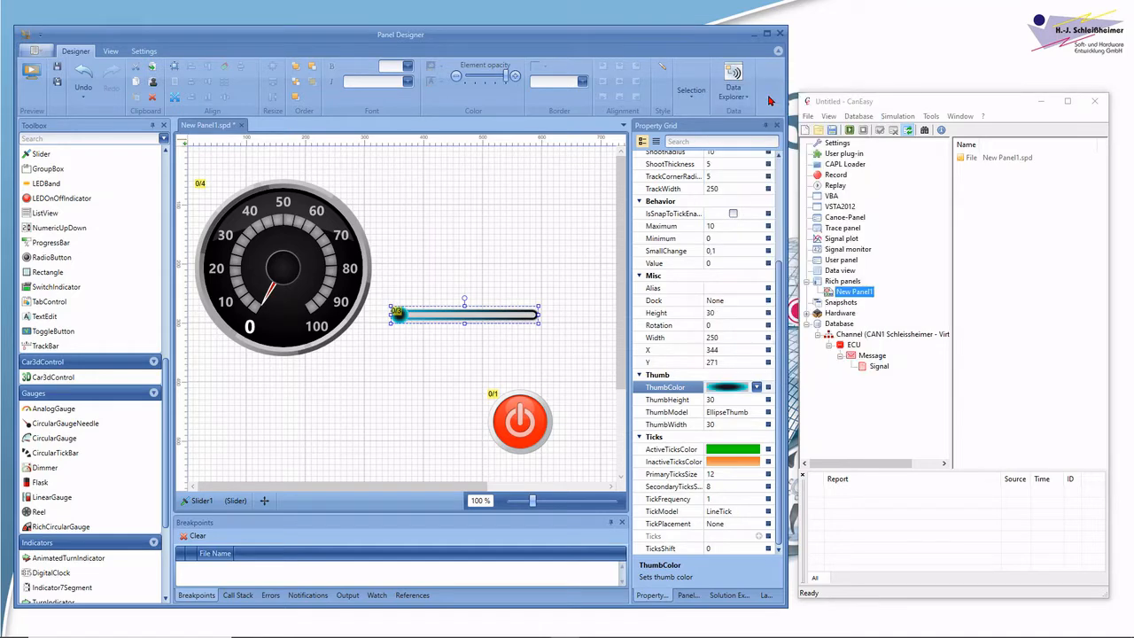
Set the circular gauge's NeedleBrush to a linear gradient from dark teal #FF00666E to cyan #FF0CFAFA.
click(289, 275)
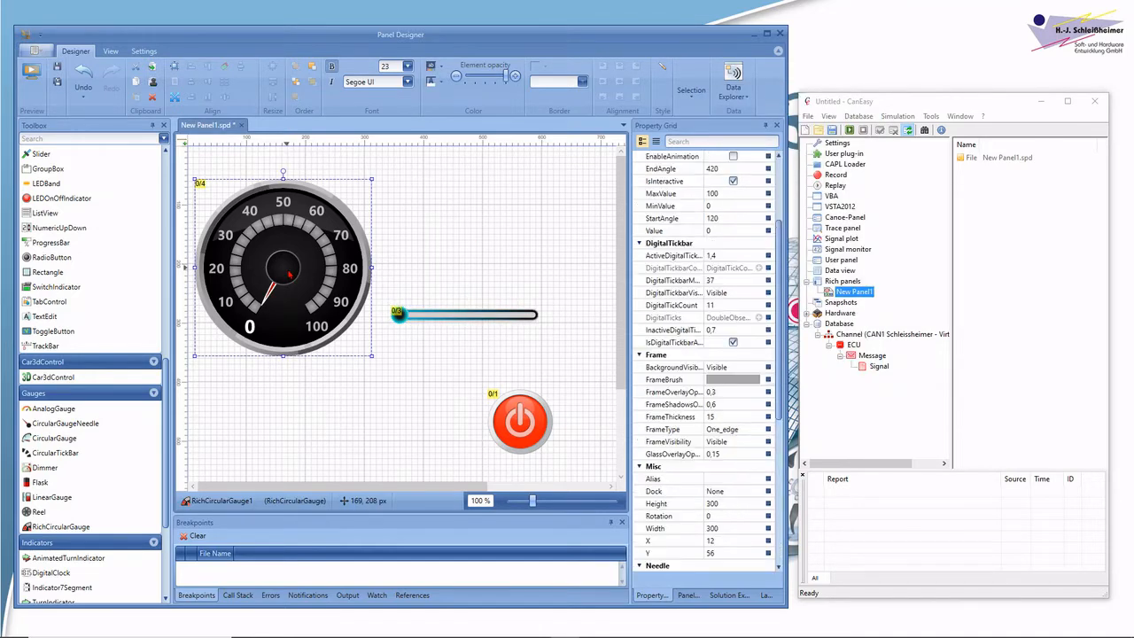
drag(779, 311, 779, 441)
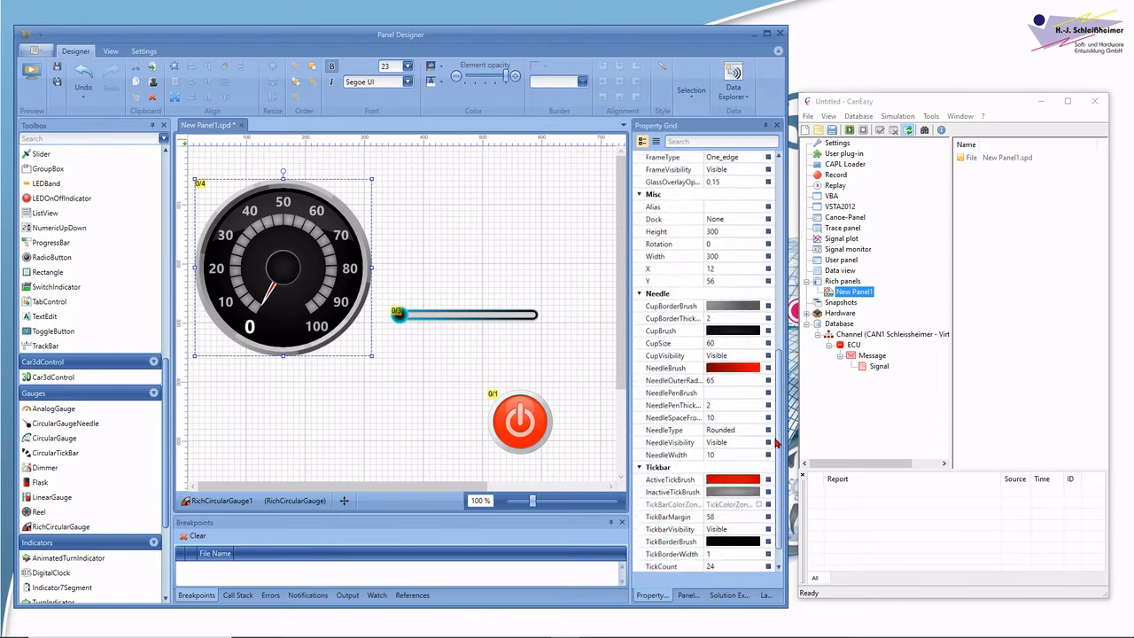
click(736, 367)
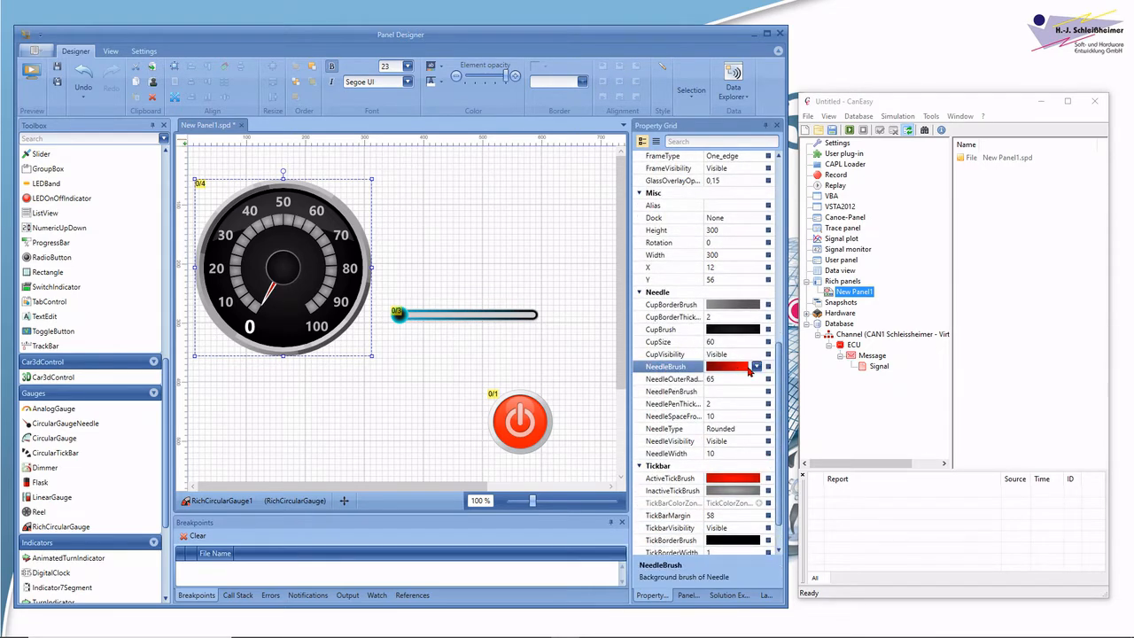
click(754, 367)
click(811, 193)
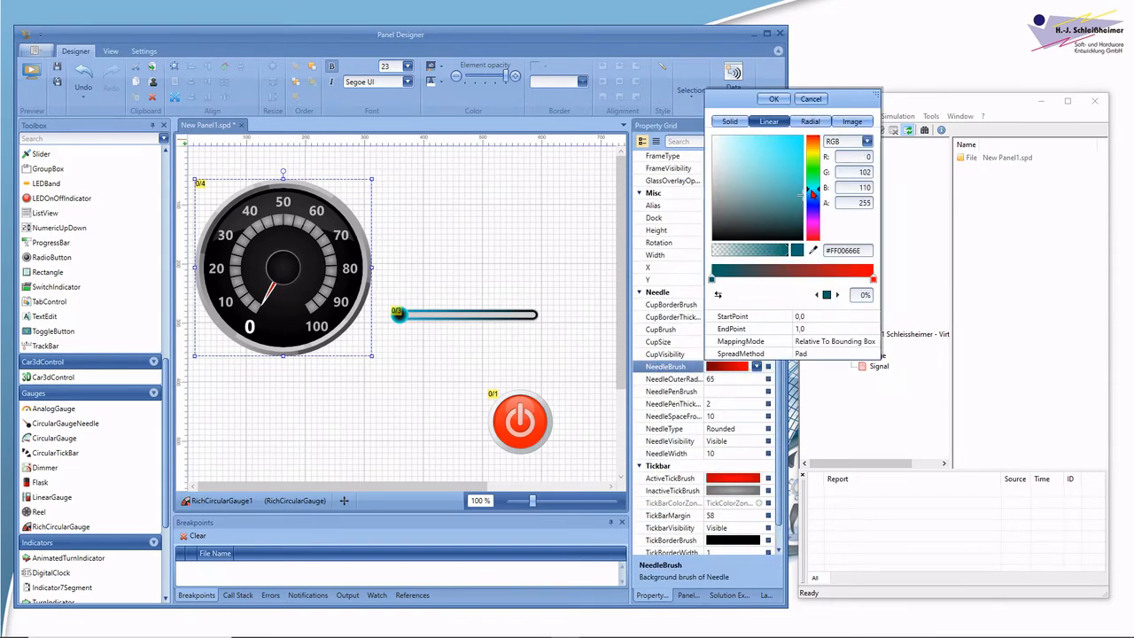
click(874, 280)
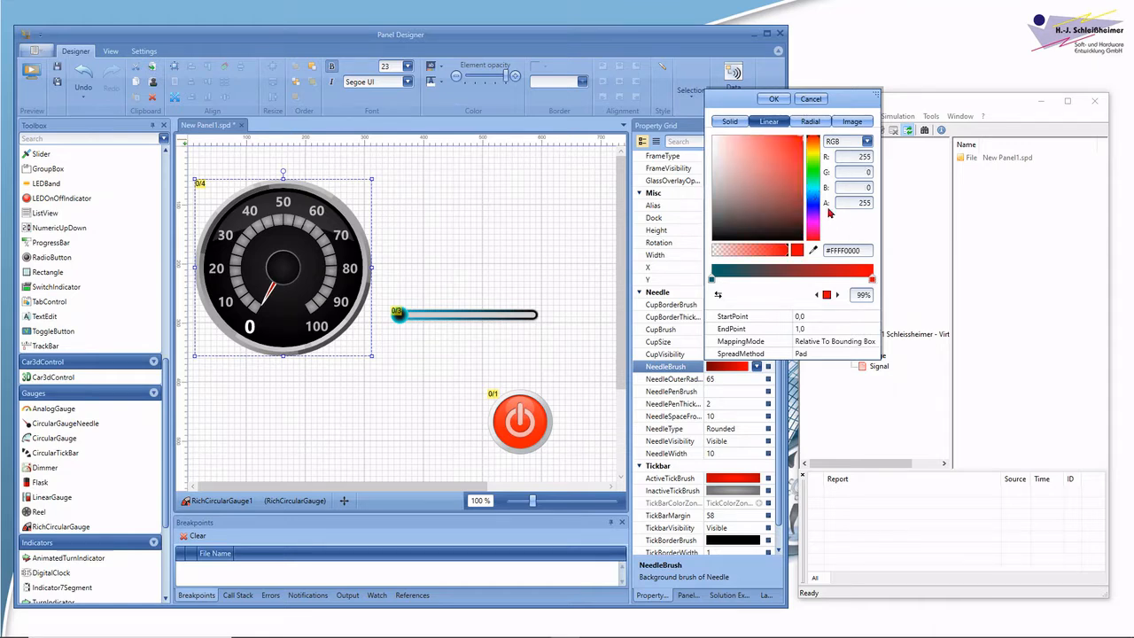
click(812, 187)
click(800, 142)
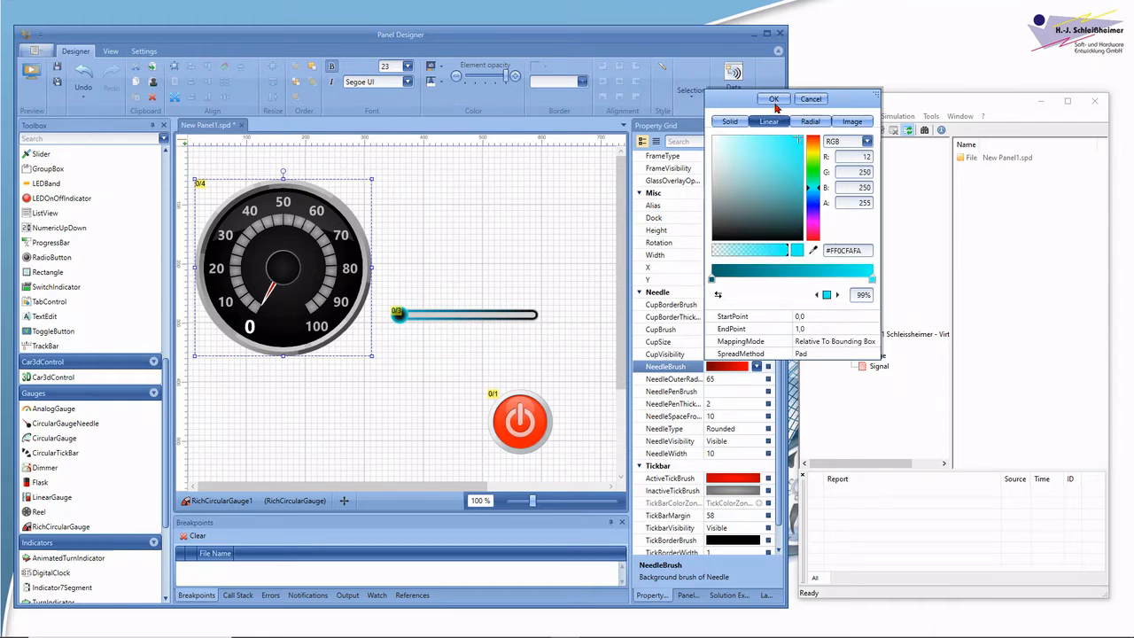
click(774, 100)
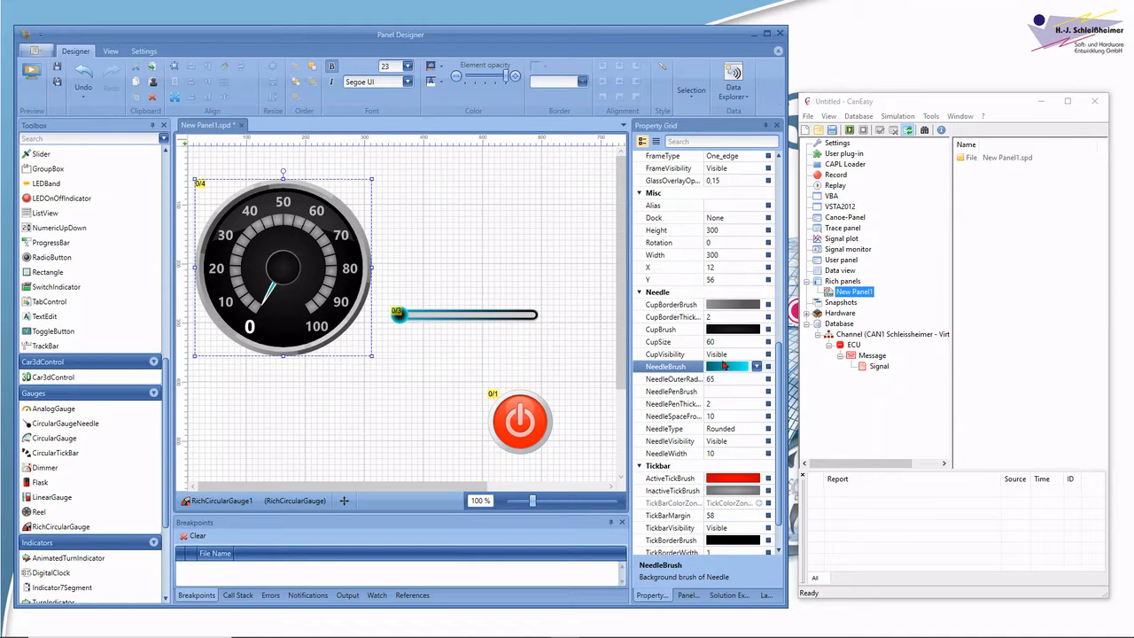
Set the circular gauge's NeedleOuterRadius to 85.
click(719, 381)
text(4)
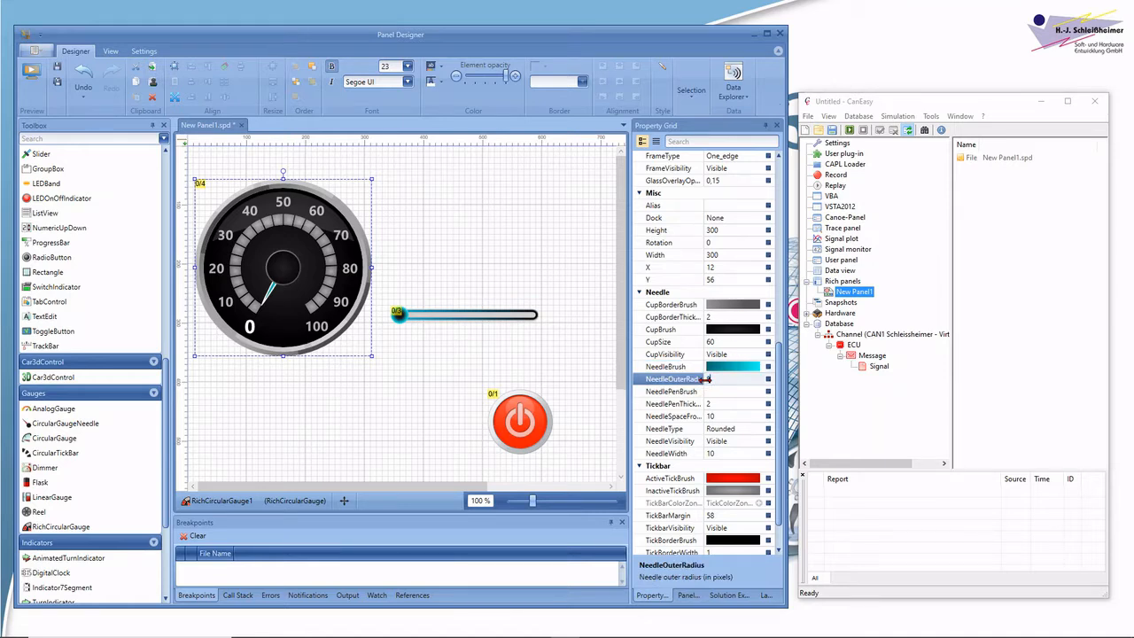
text(5)
Set the gauge's InactiveTickBrush to a radial gradient from cyan #FF0AE8F7 to dark teal #FF087085.
click(754, 491)
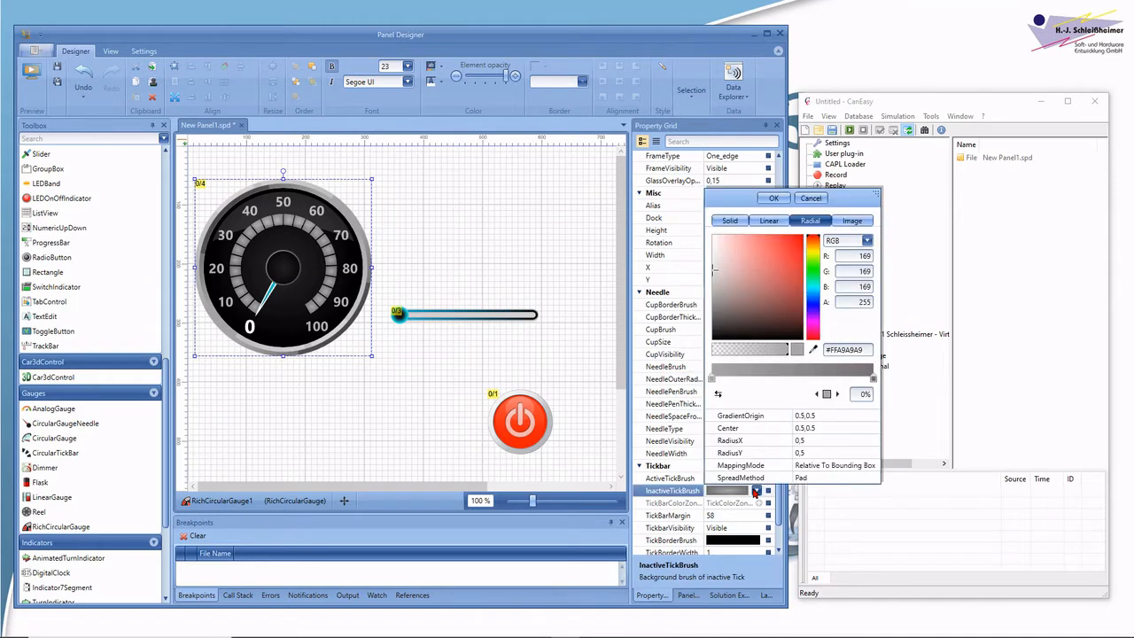
drag(715, 268, 802, 243)
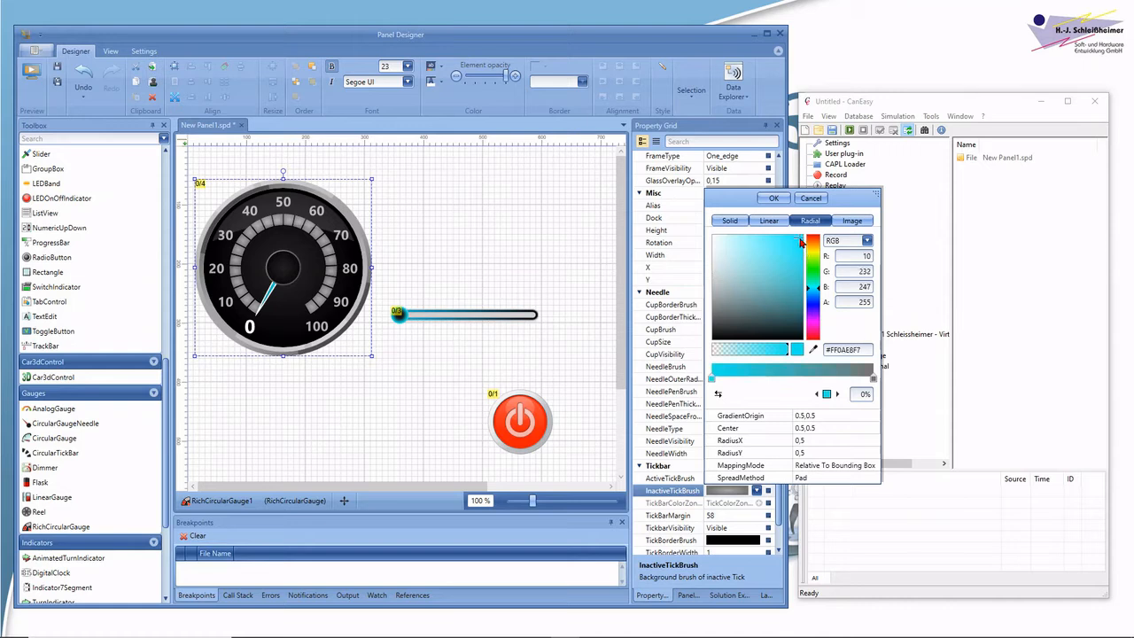
click(872, 381)
drag(814, 286, 814, 290)
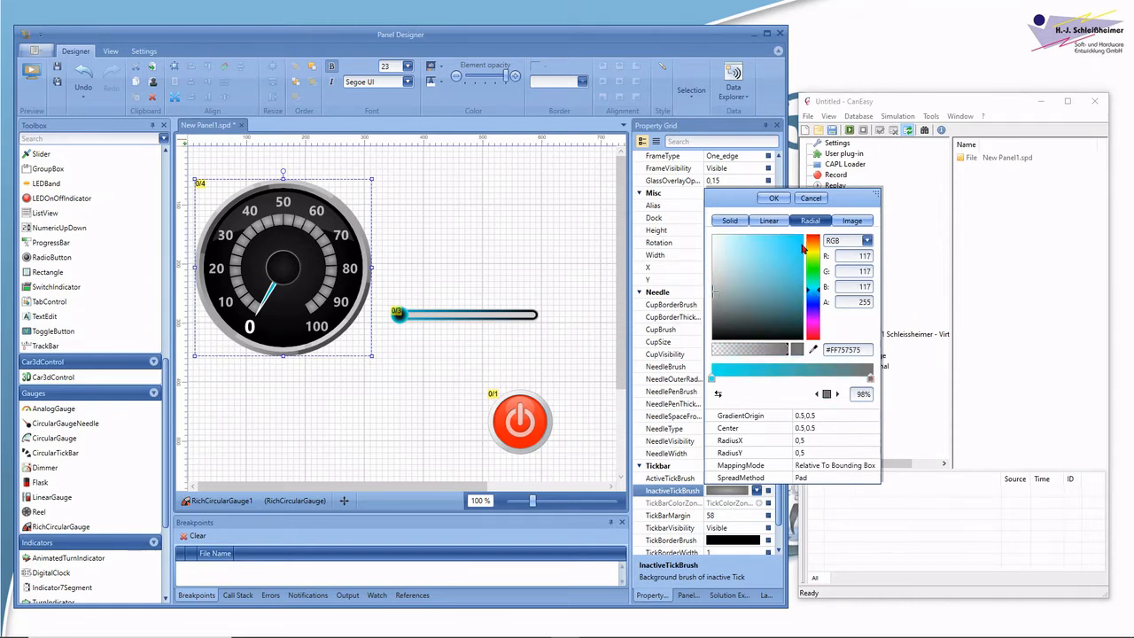
click(800, 244)
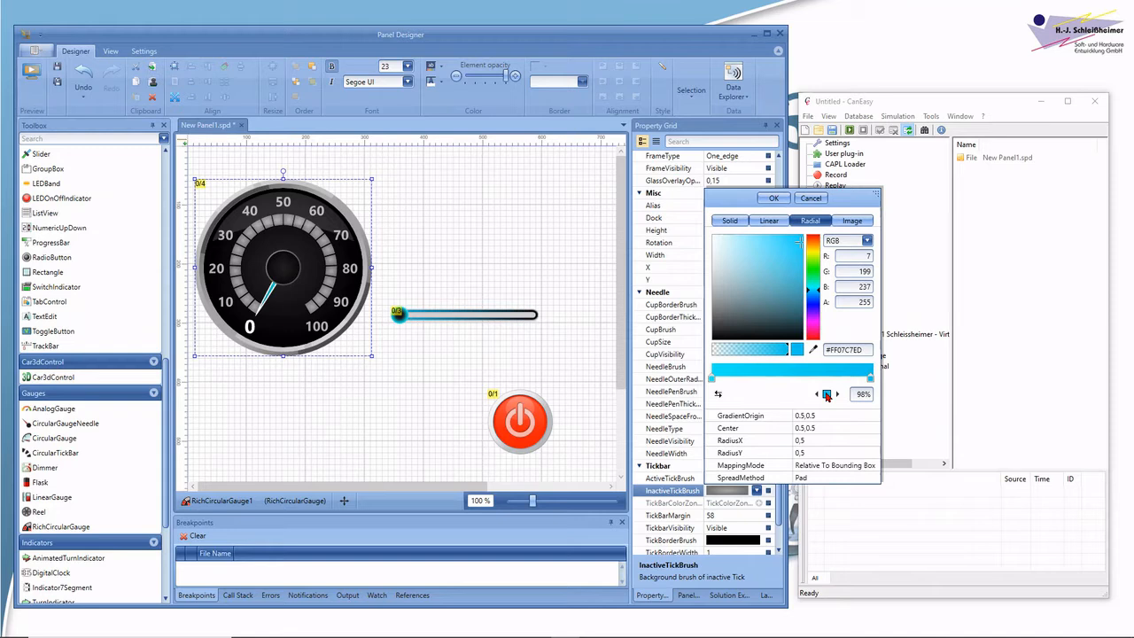
click(800, 291)
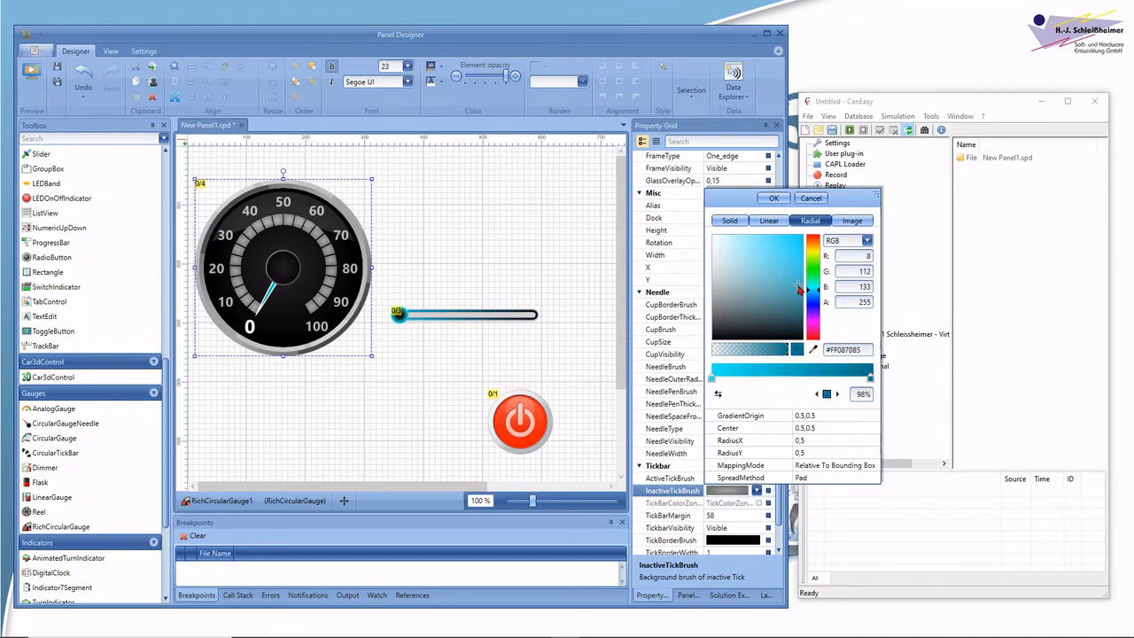
click(779, 200)
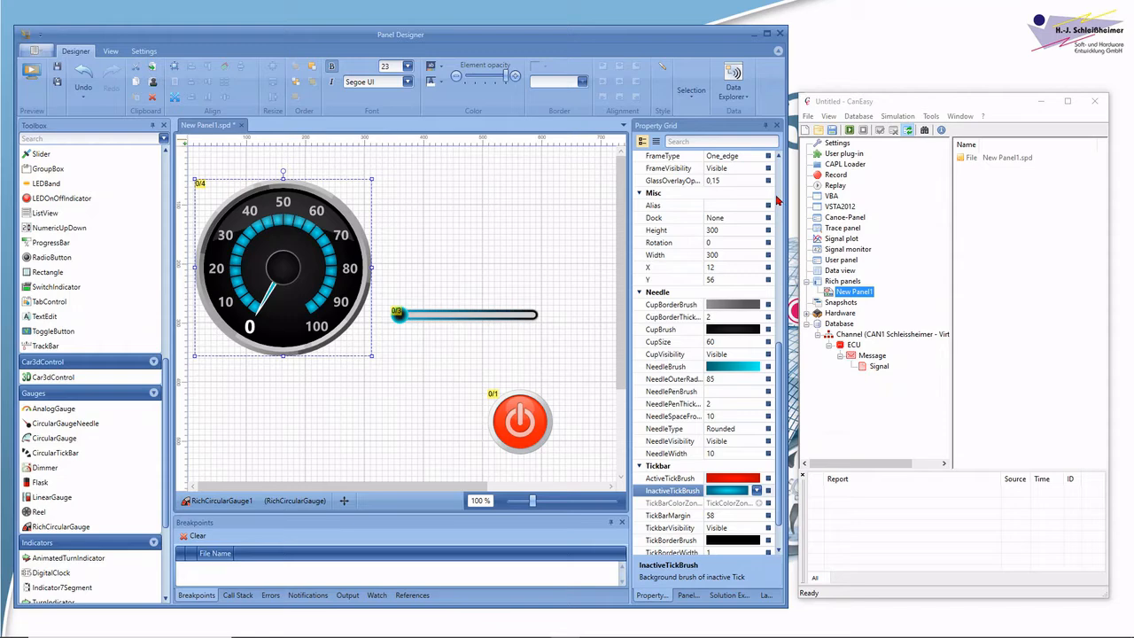
Set the circular gauge's animation duration to 100 ms.
drag(779, 363, 780, 231)
click(673, 268)
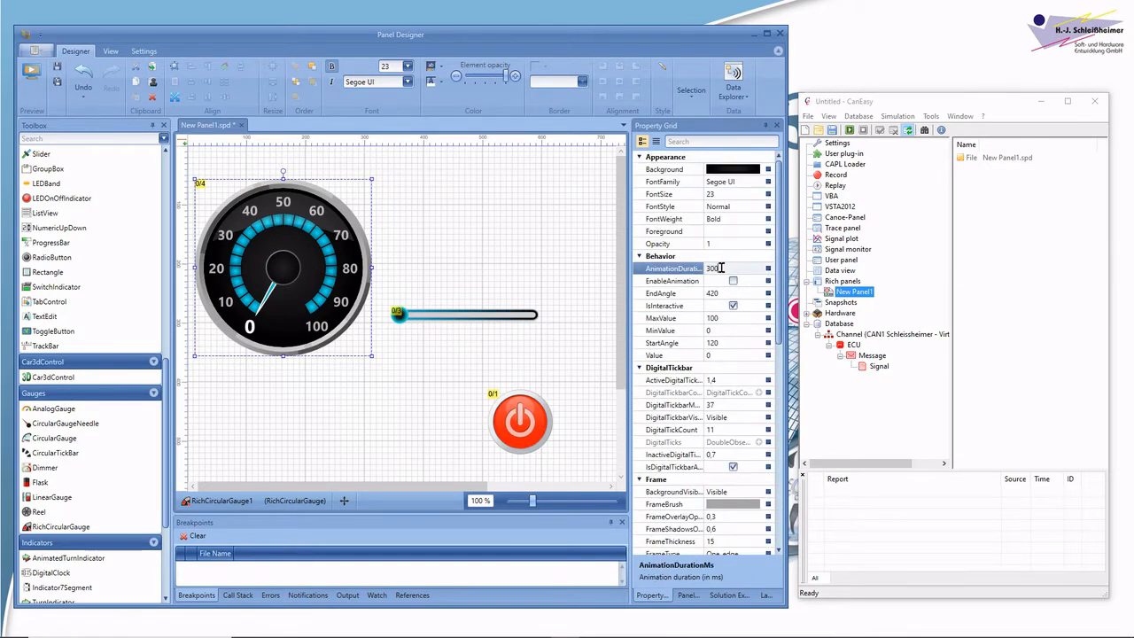
text(10)
Link the database signal under ECU > Message to the LedButton on the panel.
click(874, 372)
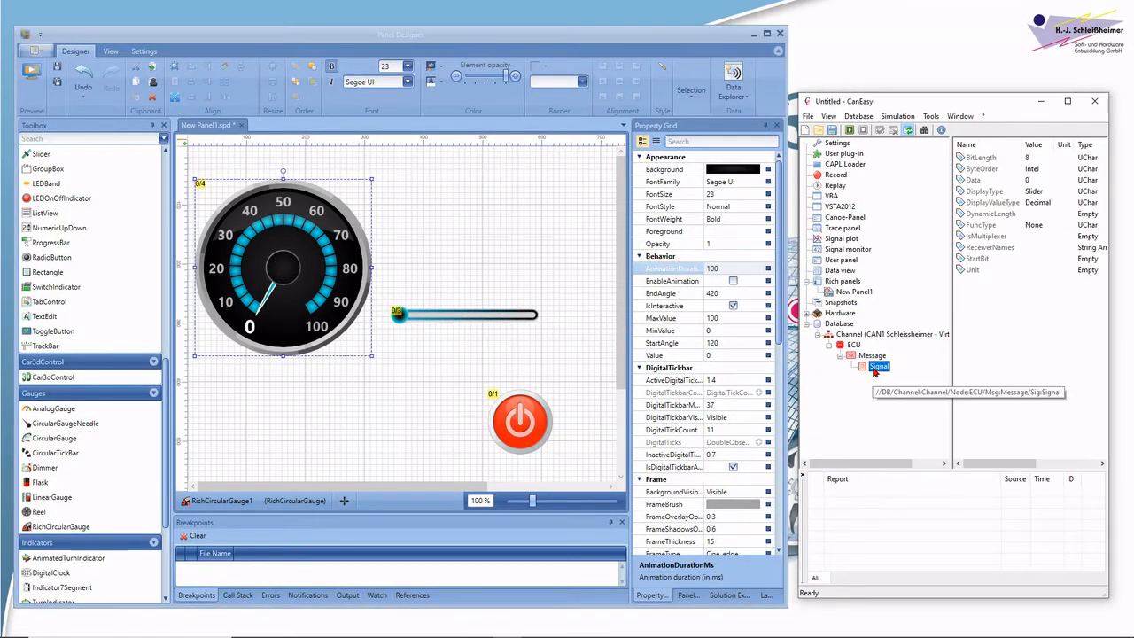
drag(874, 372, 531, 425)
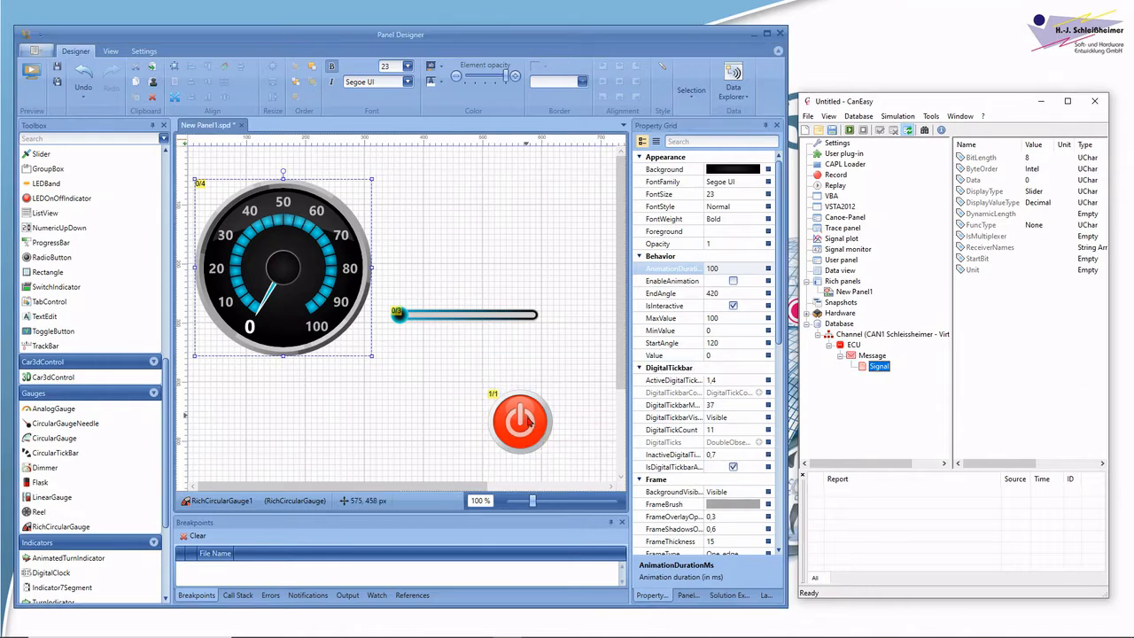
Link the database signal under Channel > ECU > Message to both the slider and the circular gauge.
drag(875, 374, 471, 317)
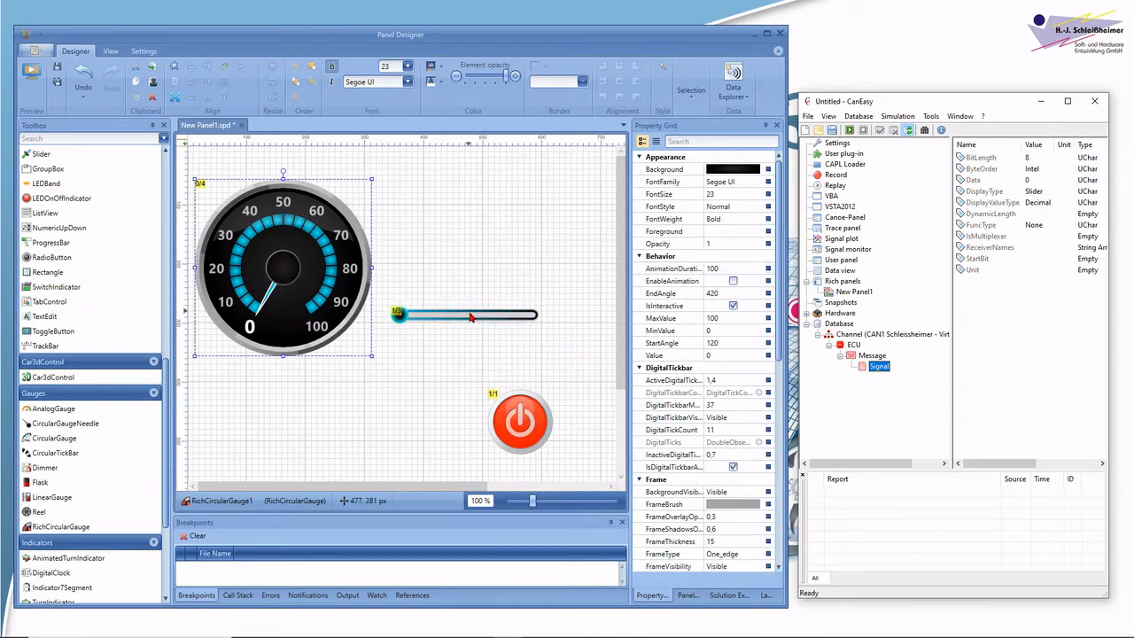
click(735, 97)
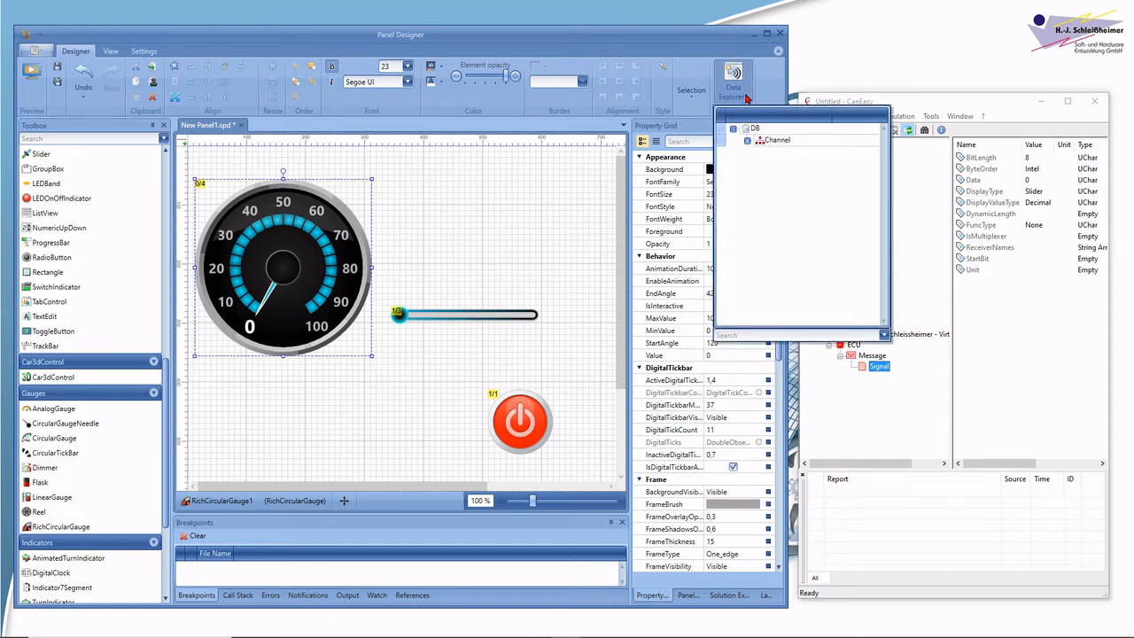
click(747, 140)
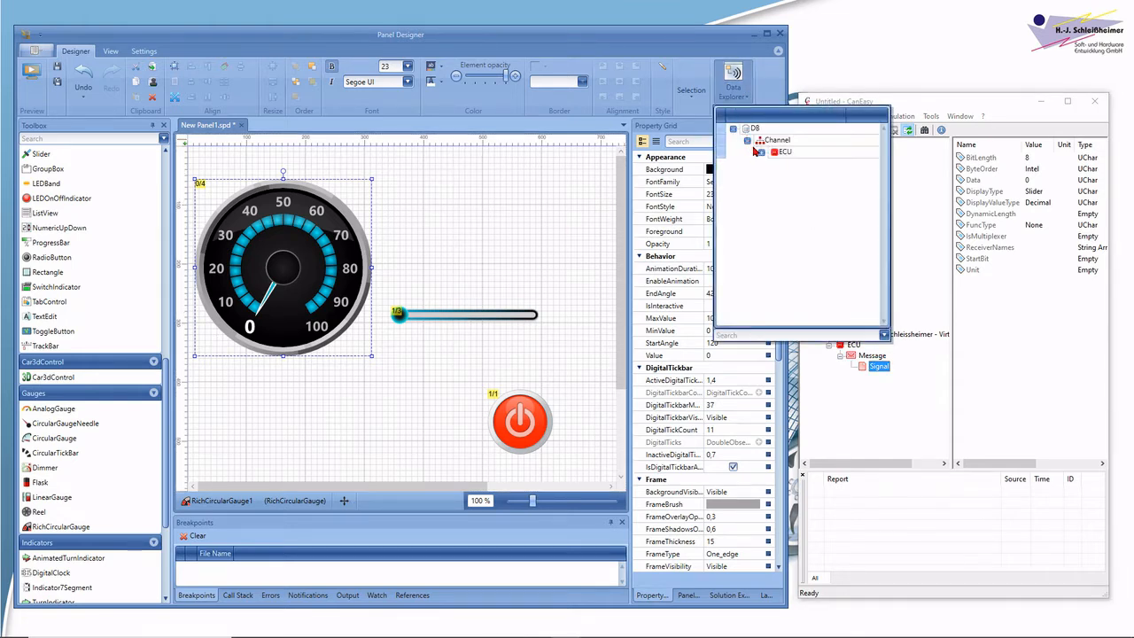
click(760, 153)
click(775, 164)
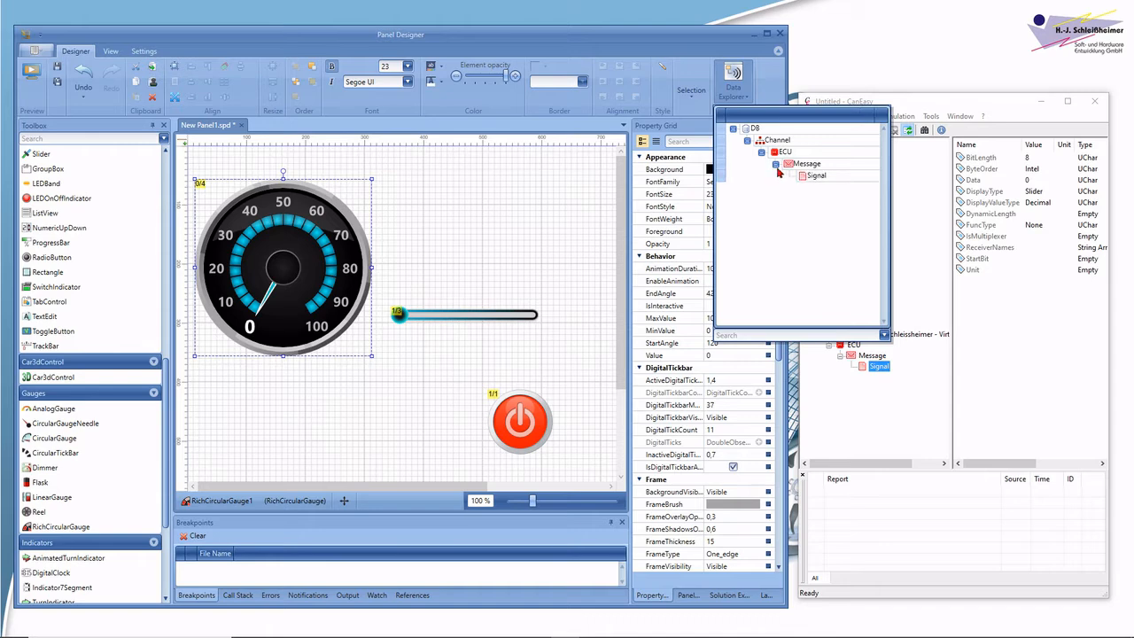
click(810, 178)
drag(810, 180, 281, 272)
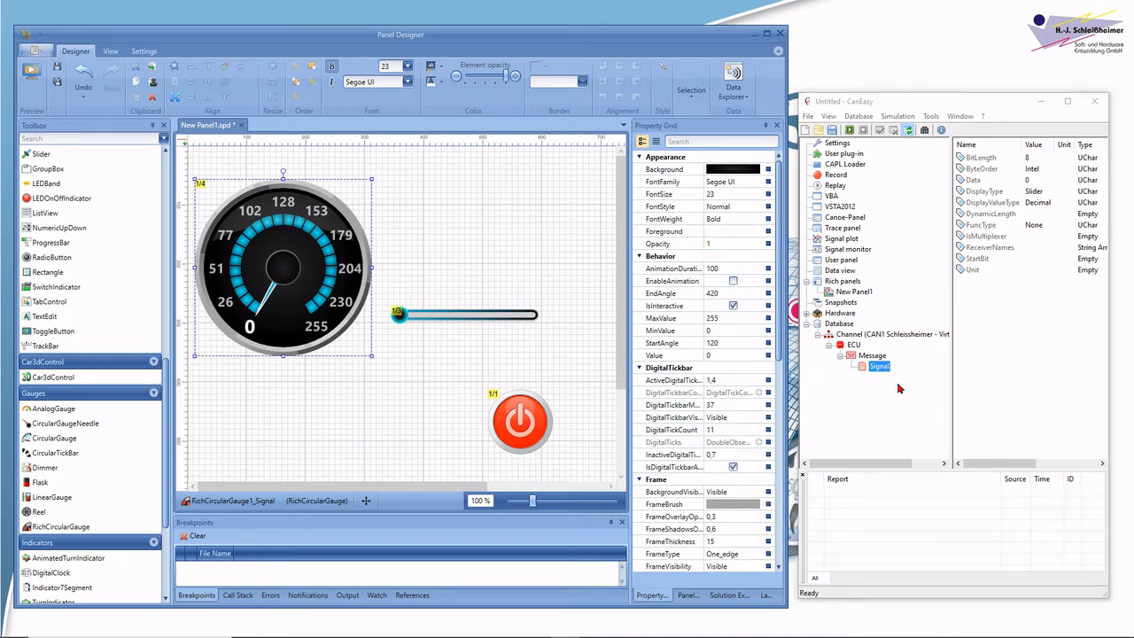
Open the signal's Message window beside the designer and vary the signal value to test the linked controls.
double_click(880, 366)
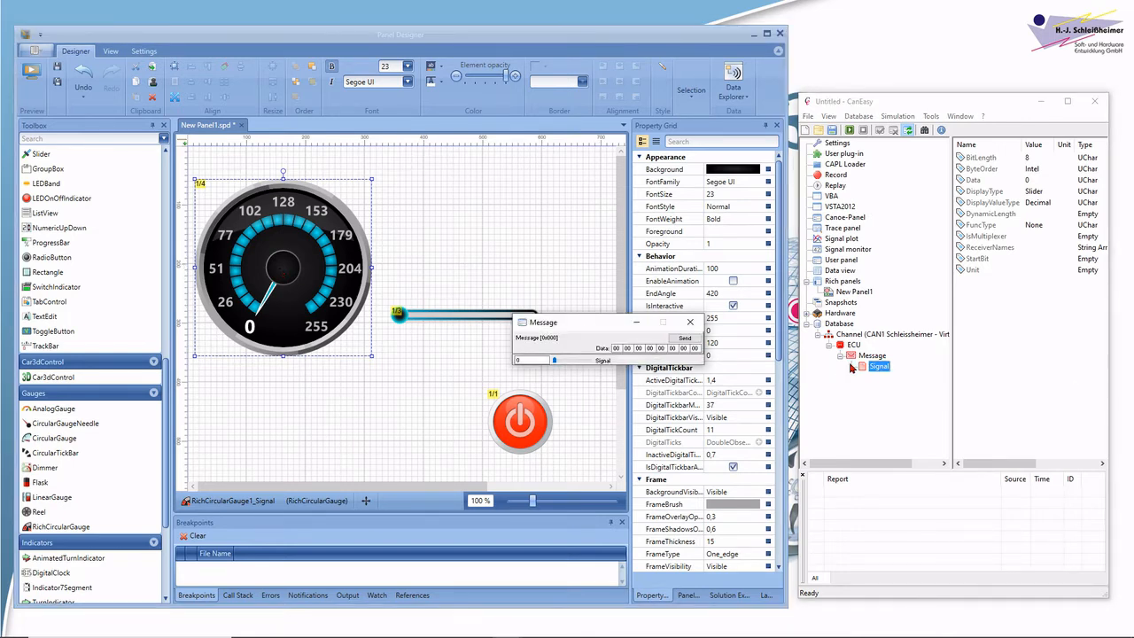
drag(583, 326, 870, 411)
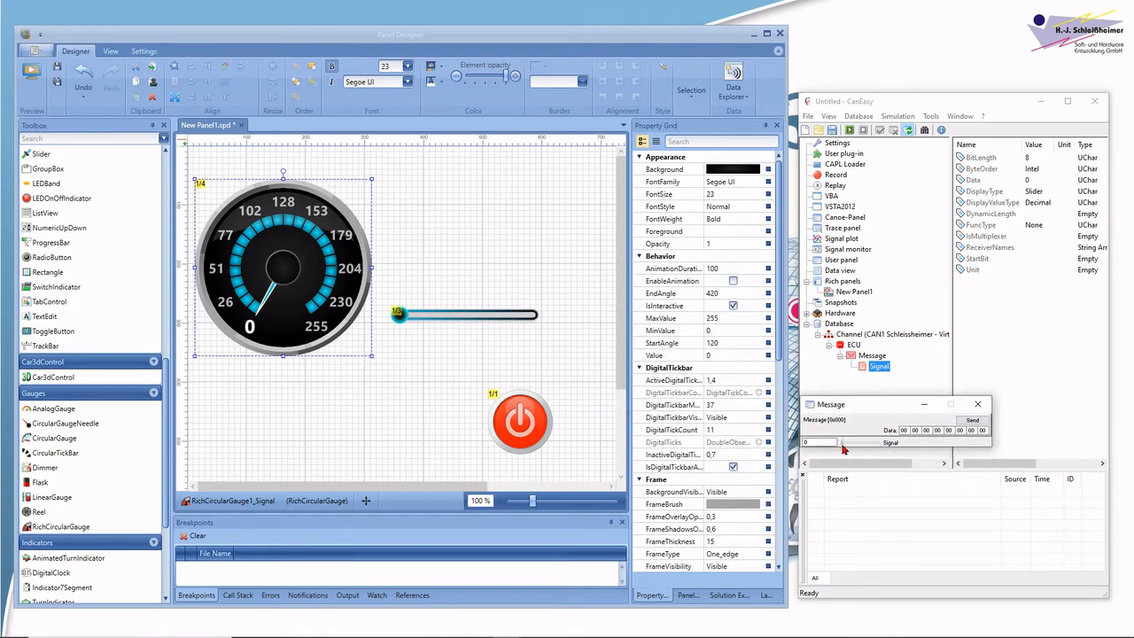
mouse_move(843, 449)
mouse_down()
mouse_move(882, 449)
mouse_move(842, 443)
mouse_up()
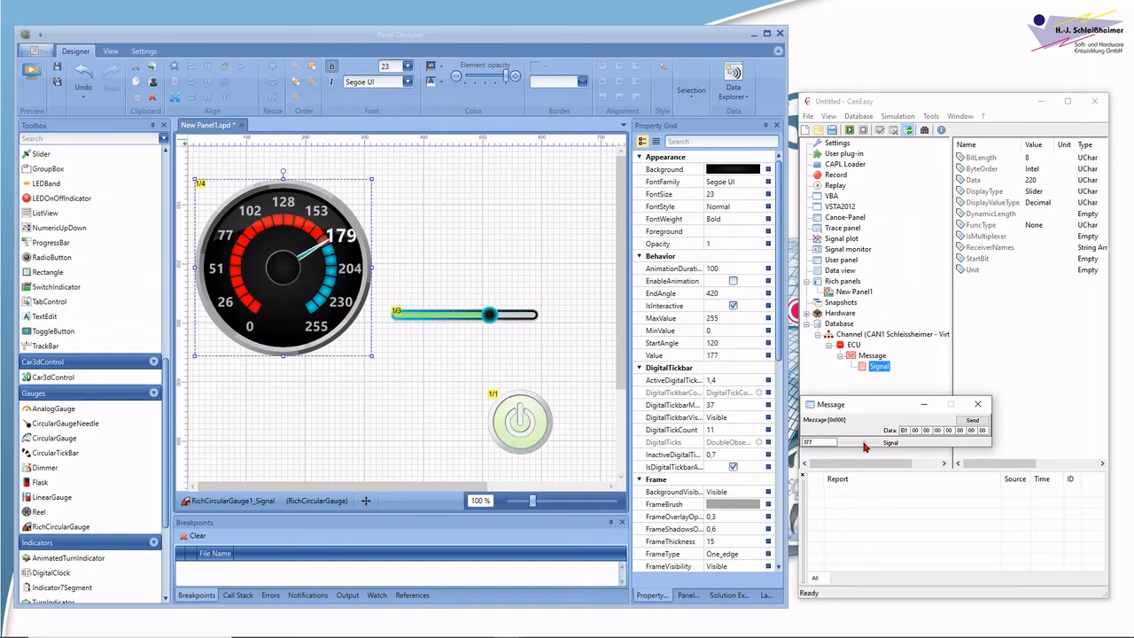
Set the panel canvas background to the image Panel-background.png.
click(514, 218)
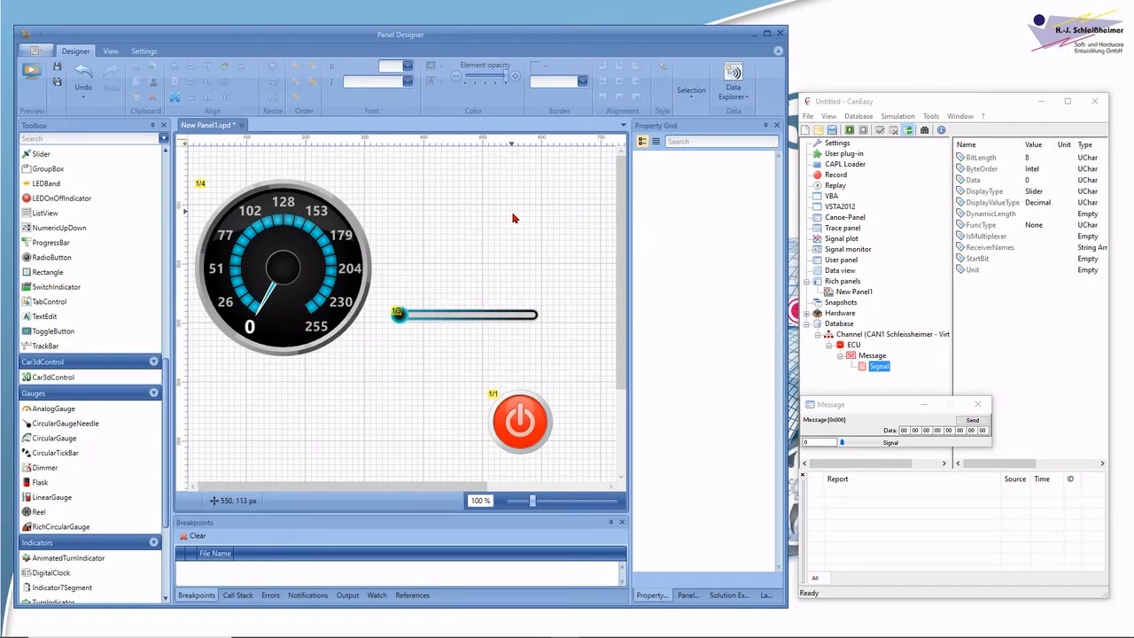
click(756, 169)
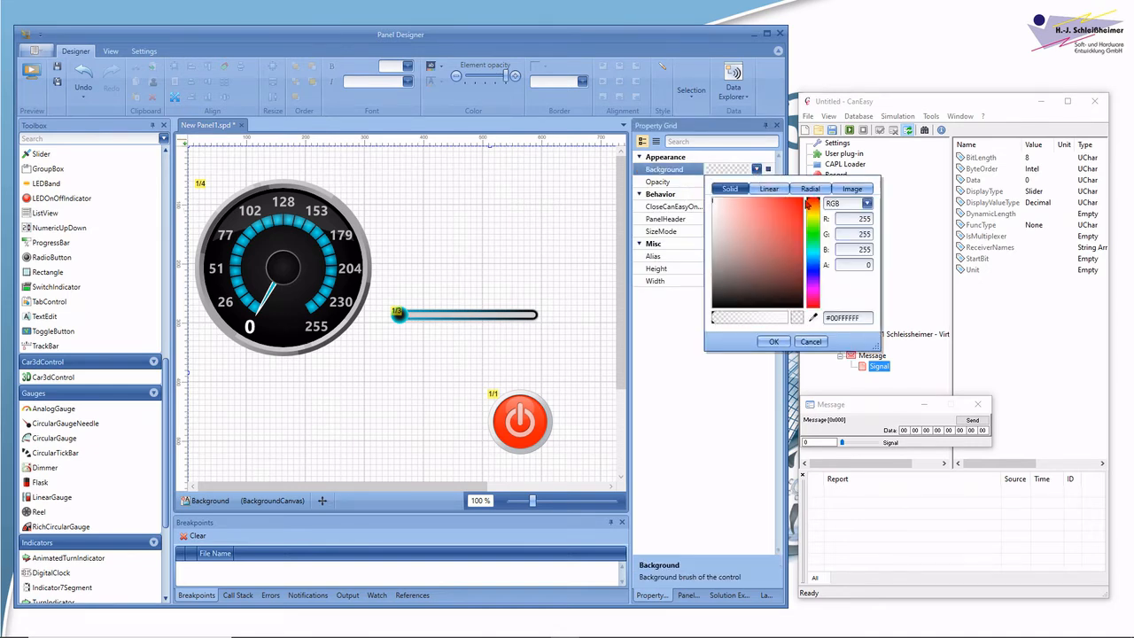
click(852, 189)
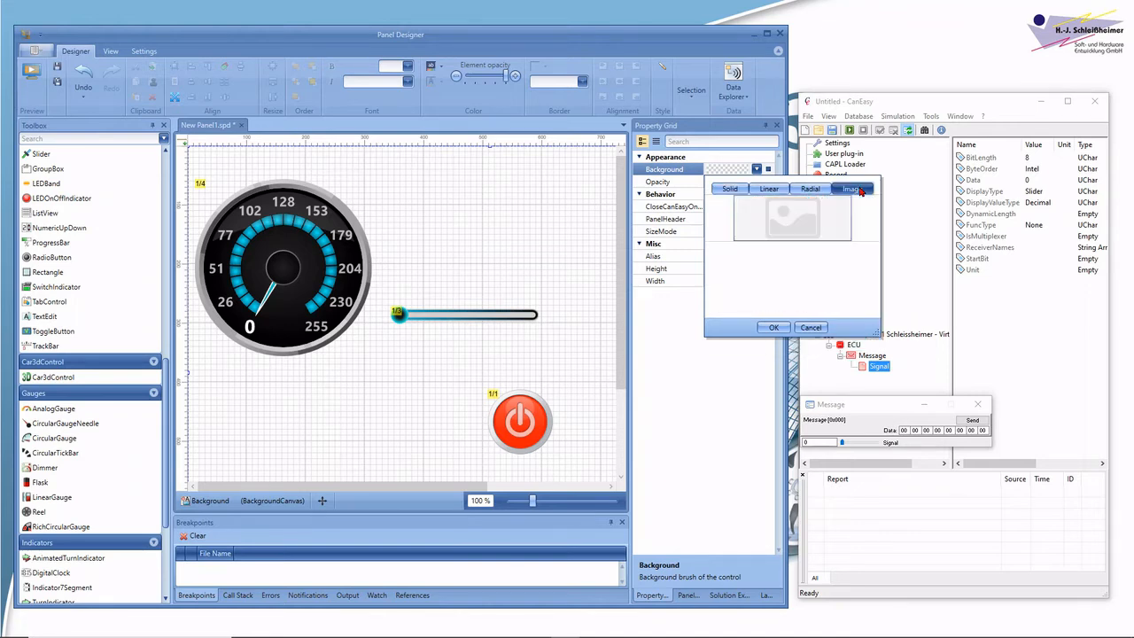
click(792, 228)
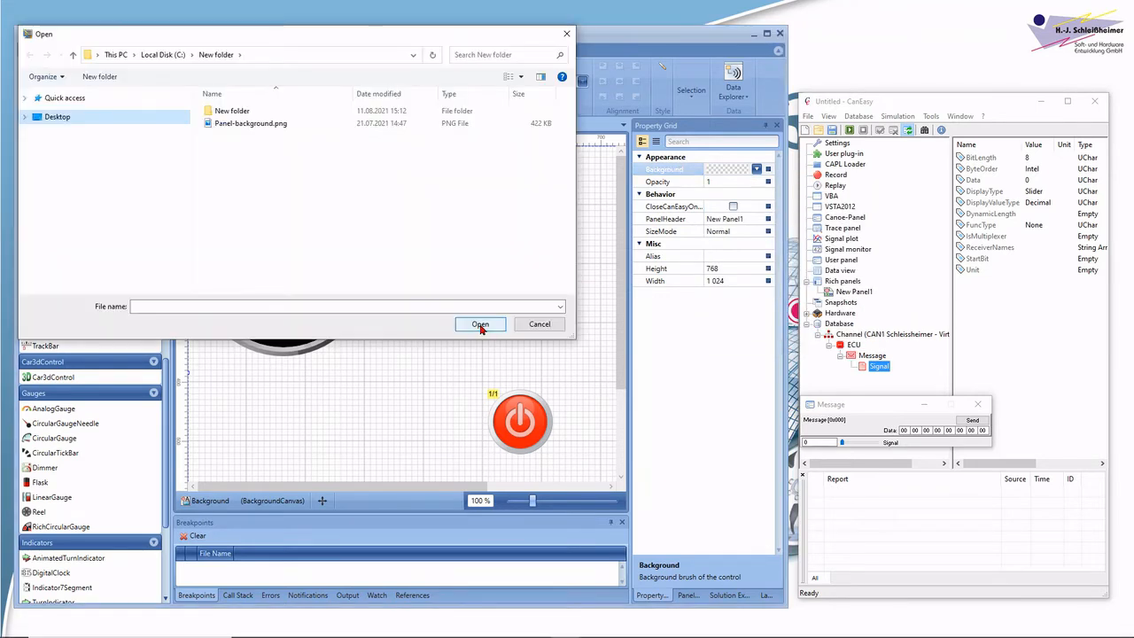
click(257, 125)
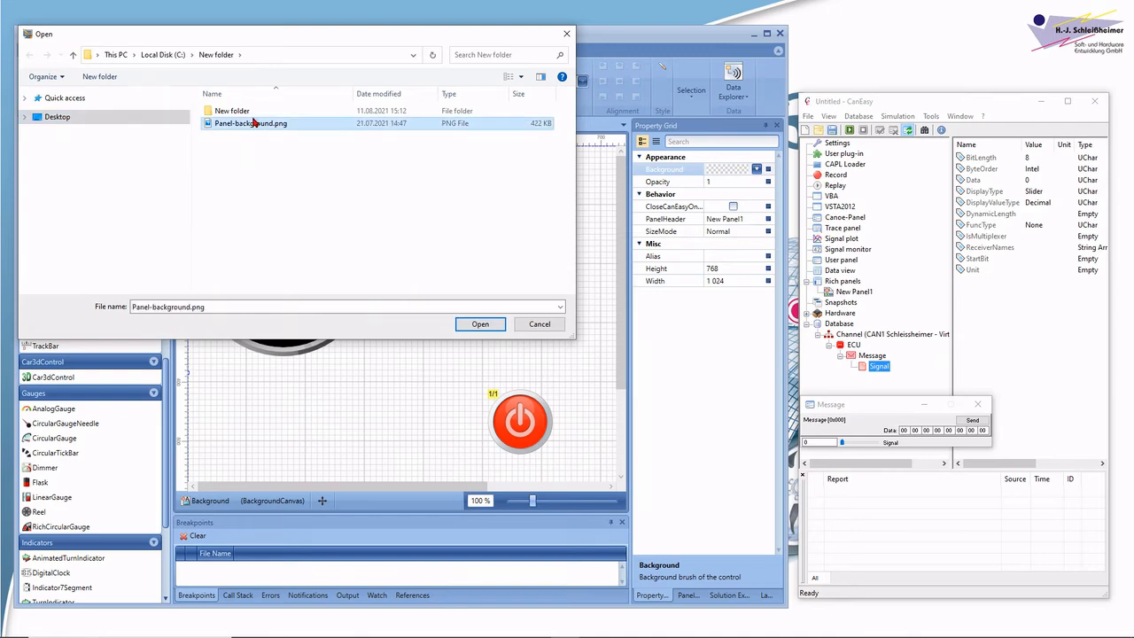
click(480, 325)
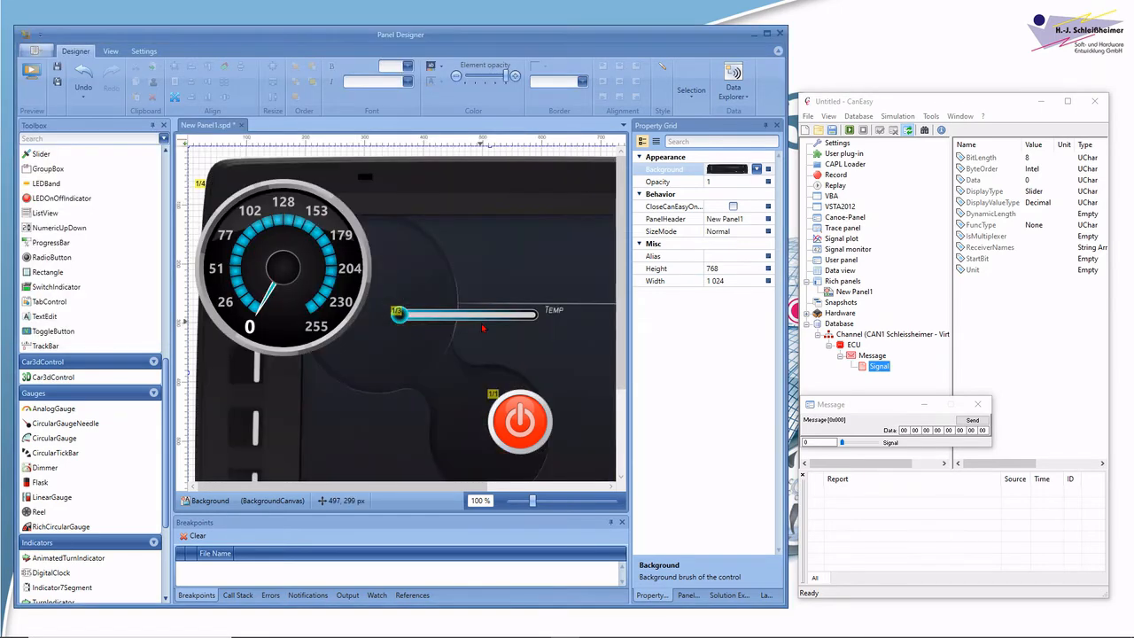
Set the panel canvas height to 674 px and its width to 1079 px.
drag(533, 502, 519, 502)
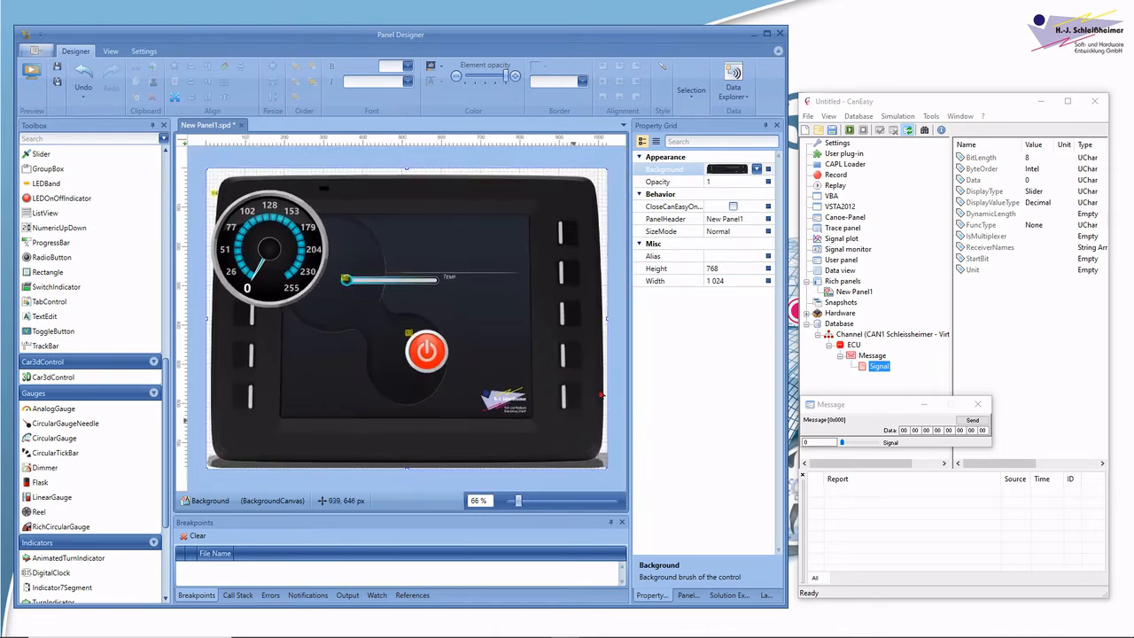
click(722, 268)
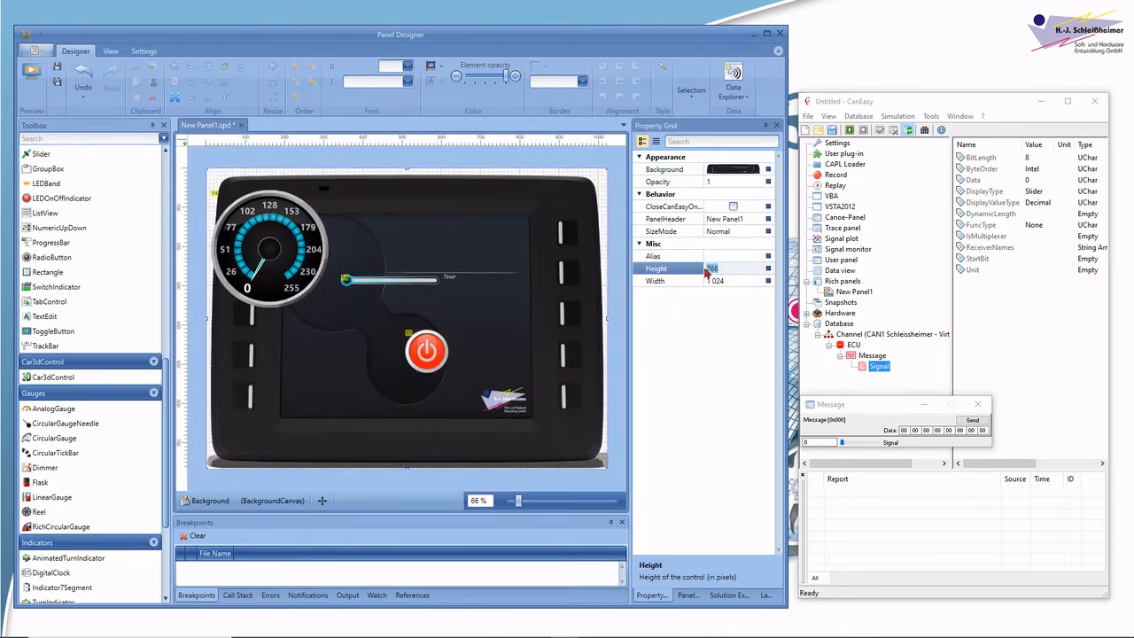
text(674)
click(732, 282)
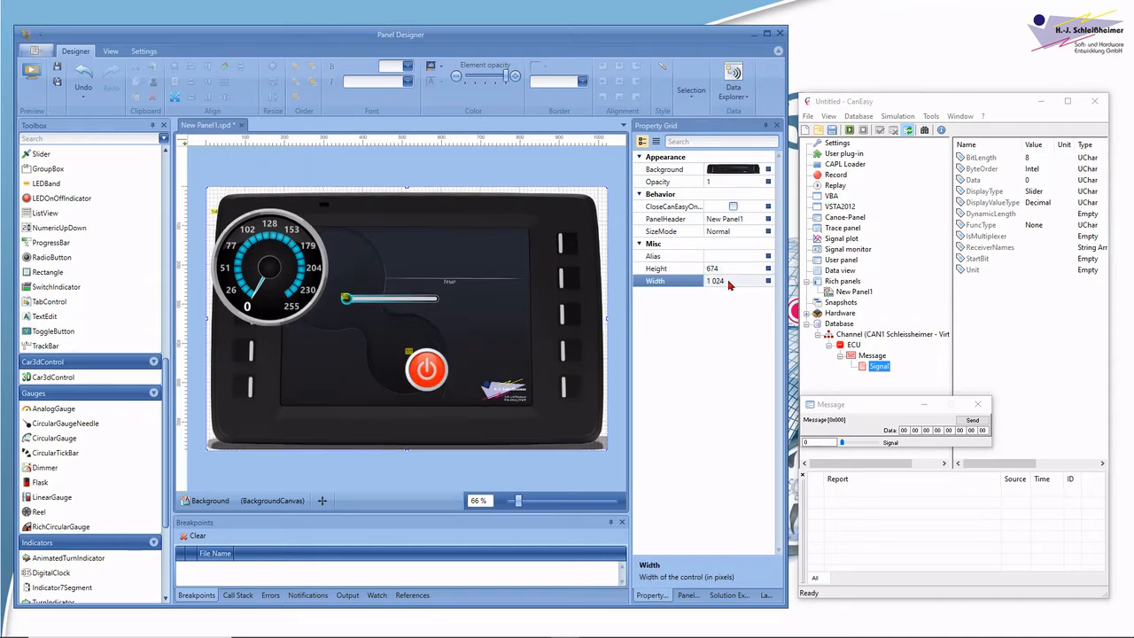
click(719, 281)
text(1079)
key(Return)
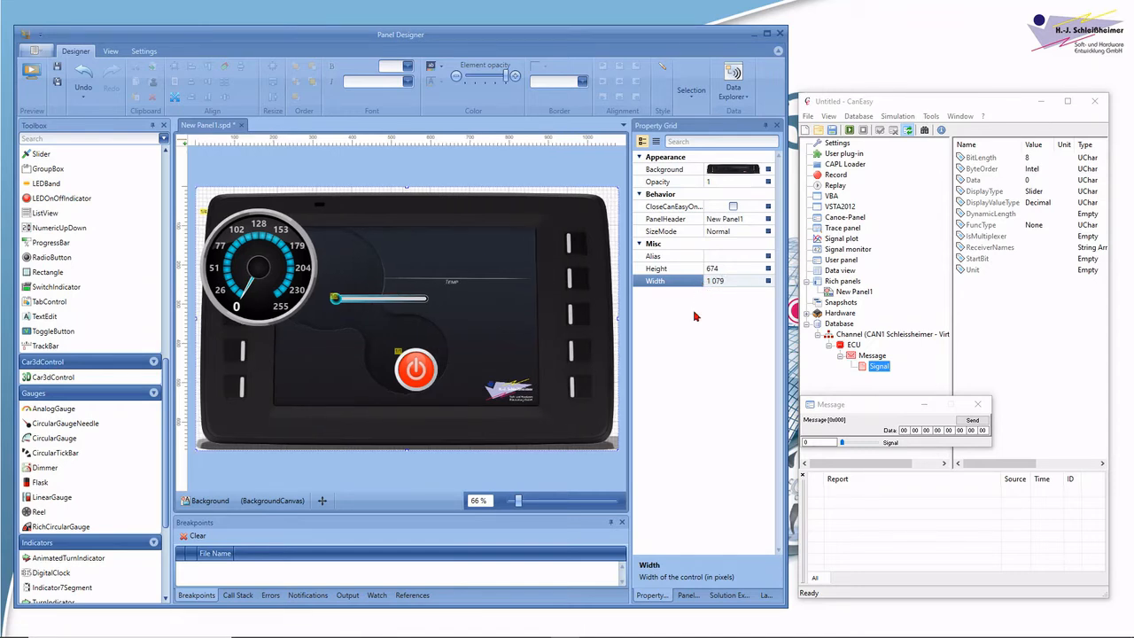
Place the LED button in the background's round recess and the slider above the TEMP line, about 325 px wide.
click(417, 368)
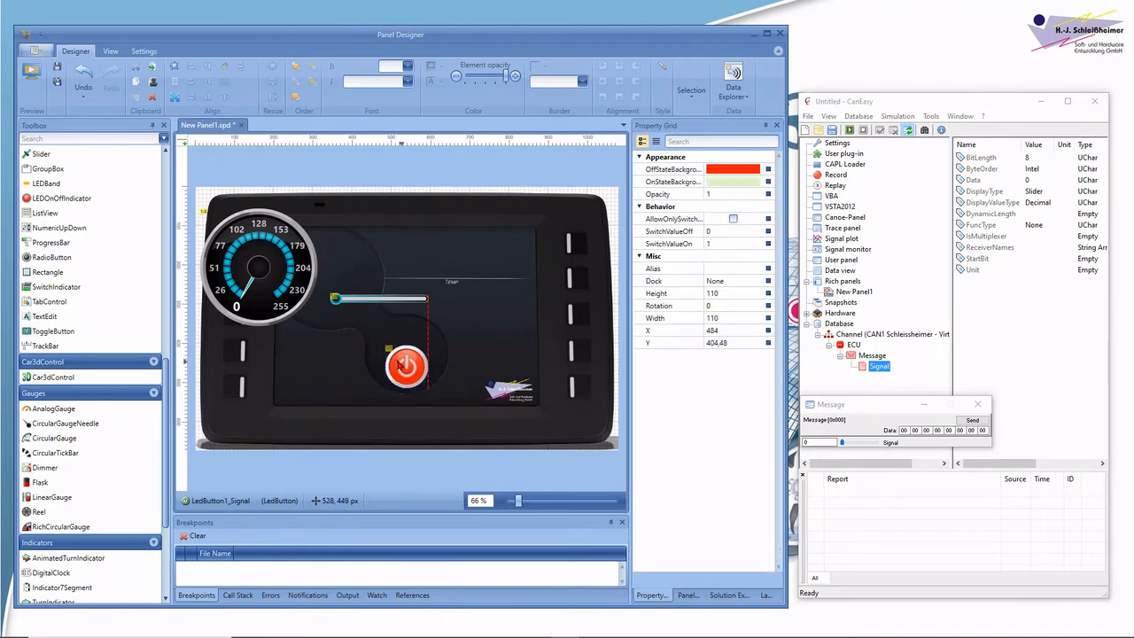
drag(416, 369, 406, 351)
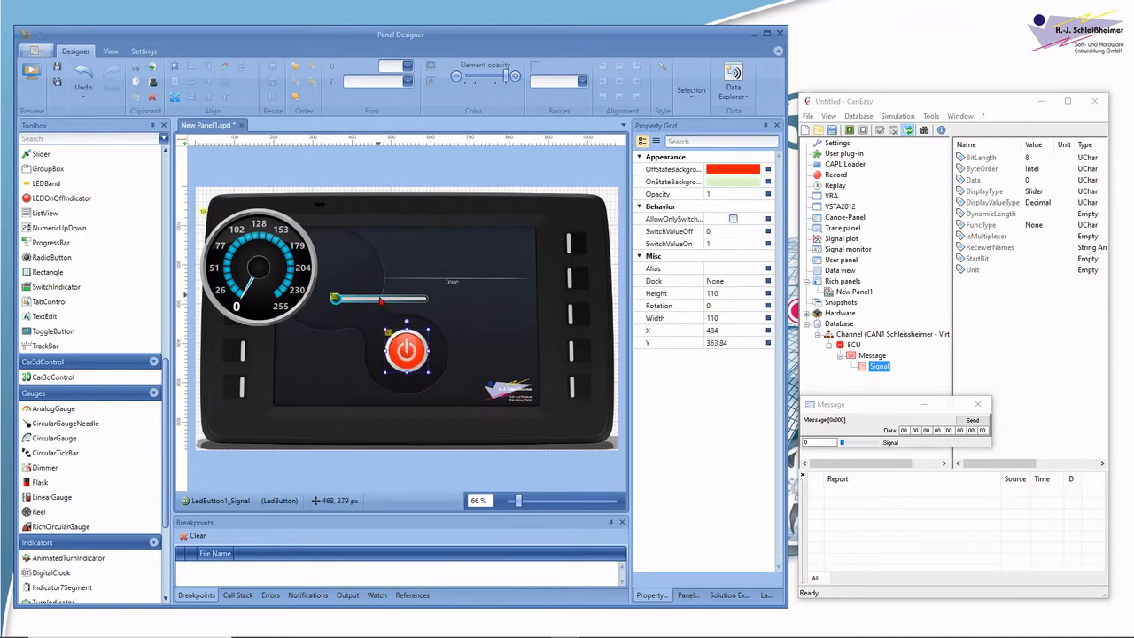
drag(381, 302, 526, 266)
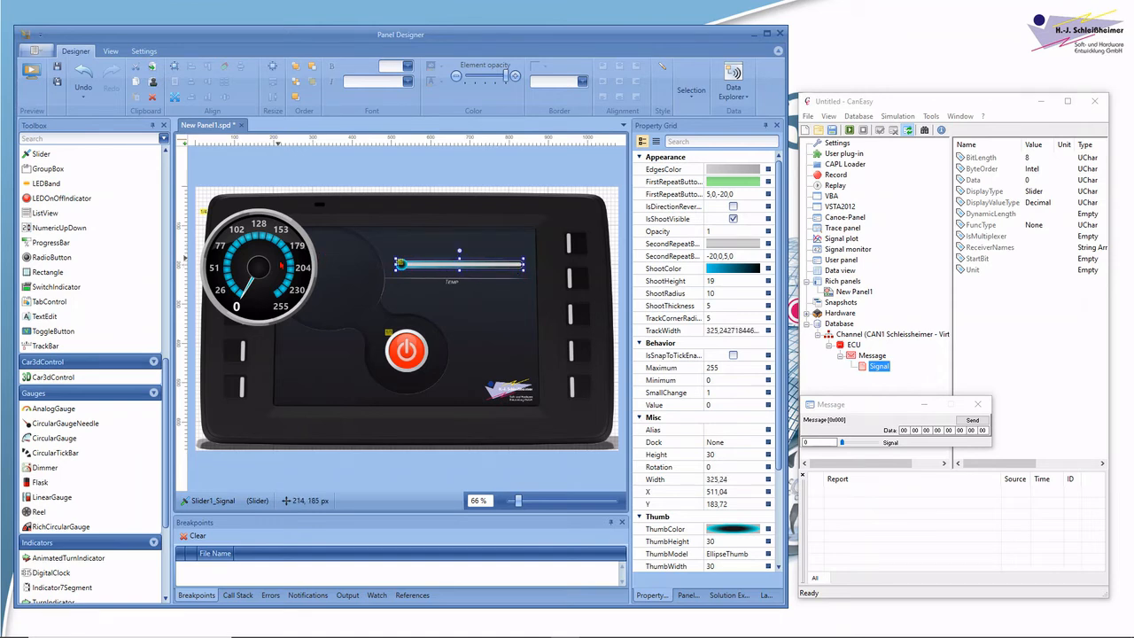
Shrink the circular gauge and place it in the circular area at the upper left of the background's display.
click(261, 269)
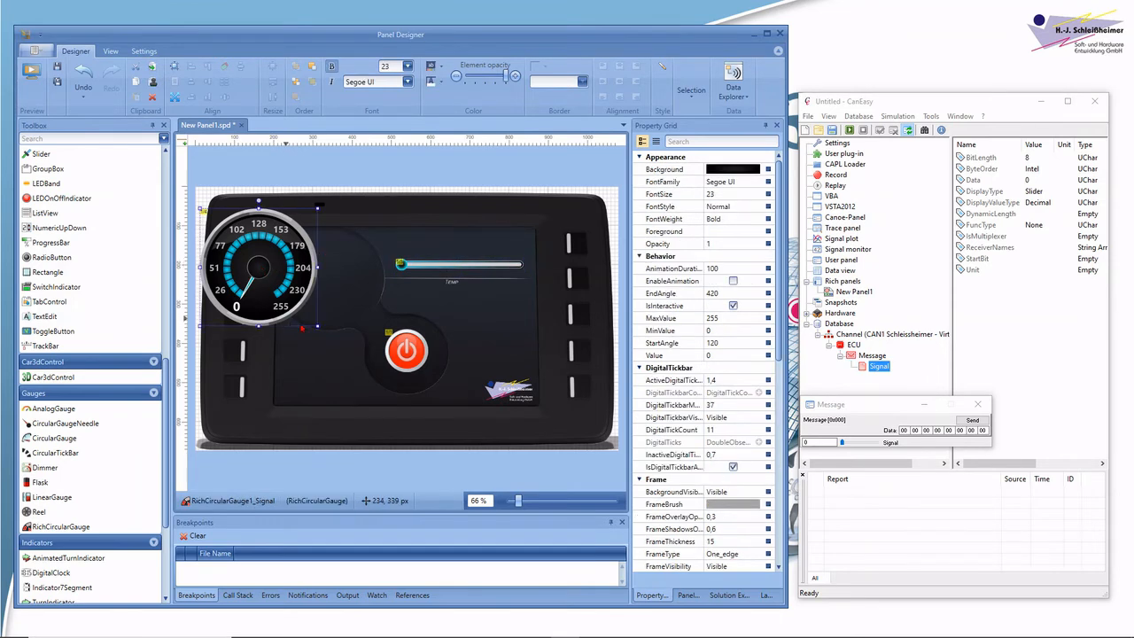
drag(317, 326, 289, 298)
drag(244, 255, 328, 276)
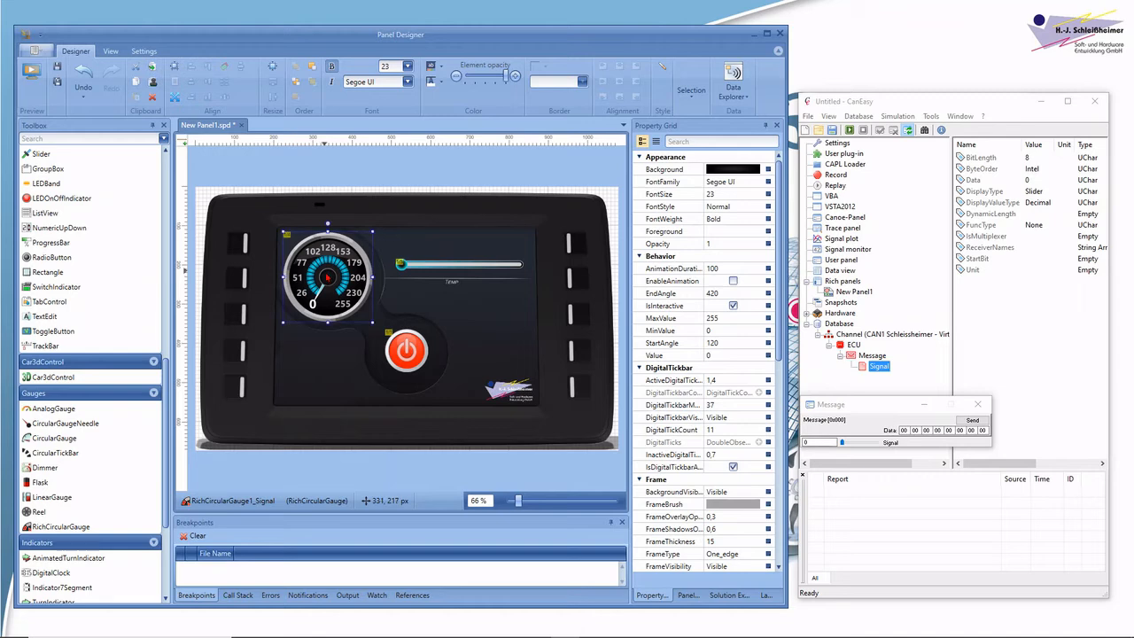
Save and close the panel design, and open New Panel1 from the rich panels in the panel viewer.
click(58, 67)
click(780, 35)
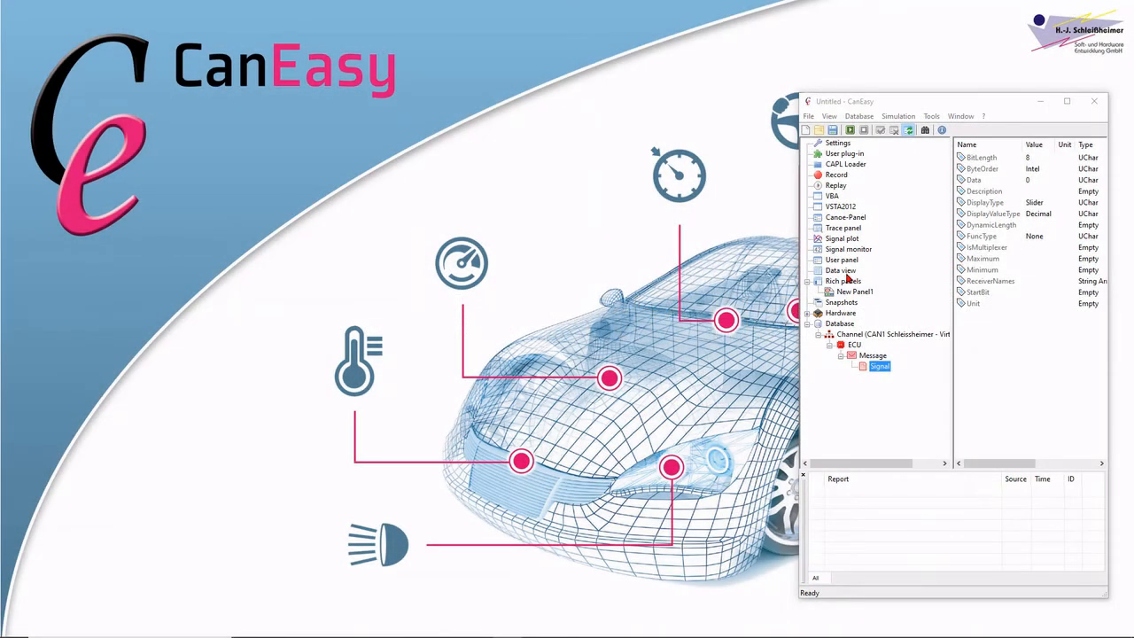
click(852, 292)
double_click(849, 293)
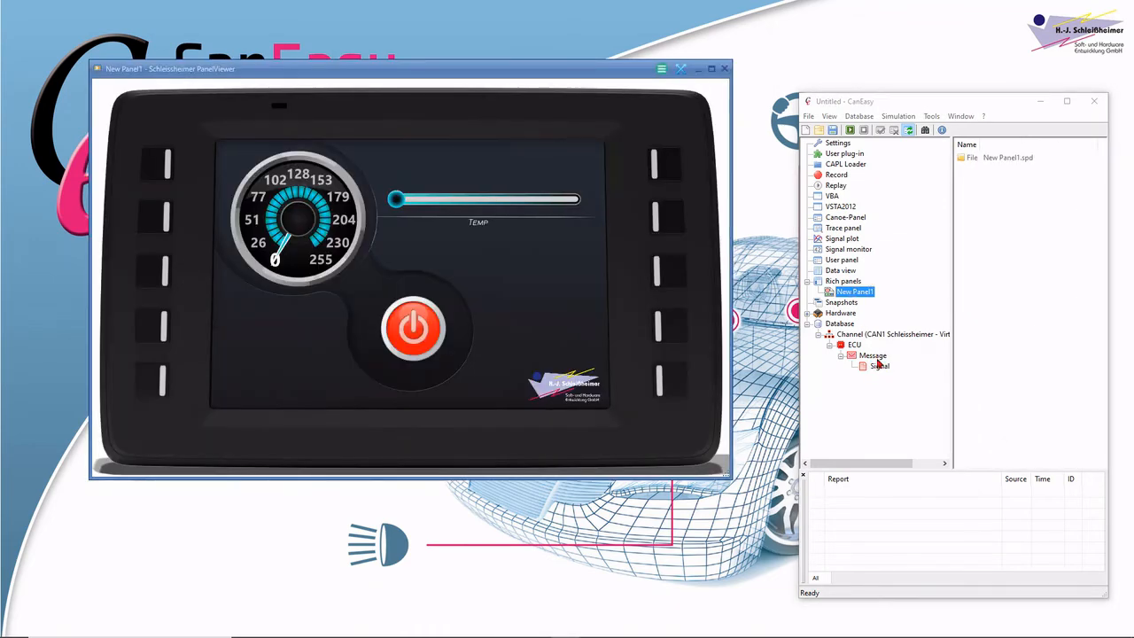
Open the signal's Message window and vary the signal value to test the running panel.
click(880, 366)
double_click(880, 366)
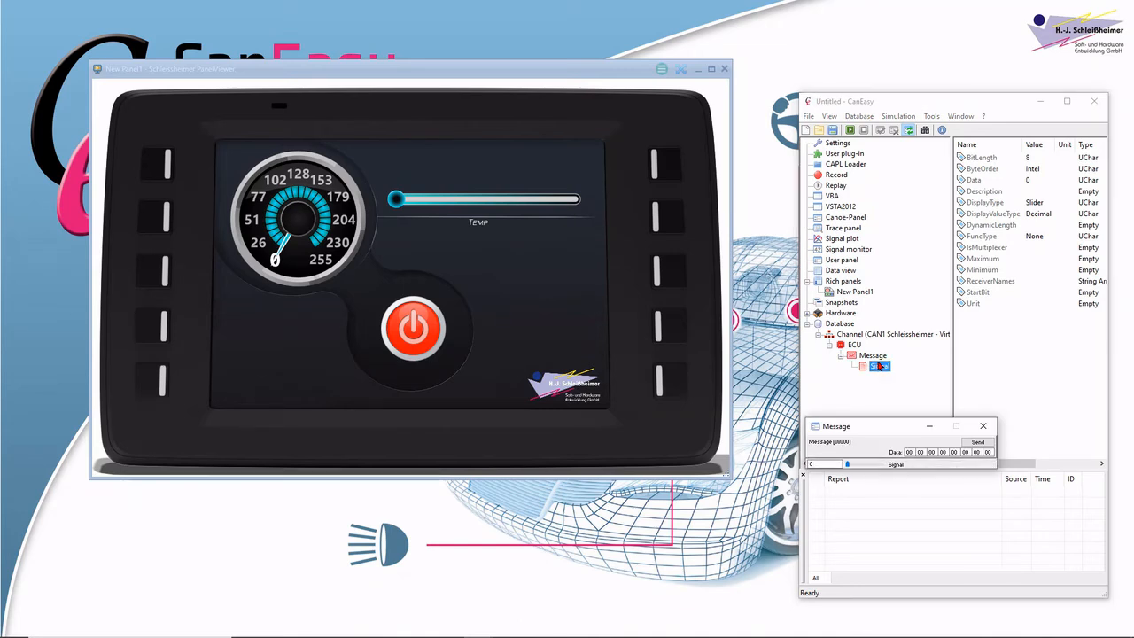
mouse_move(849, 468)
mouse_down()
mouse_move(873, 470)
mouse_move(847, 469)
mouse_up()
Scale down the panel in the viewer and shrink the viewer window to fit around it.
click(515, 296)
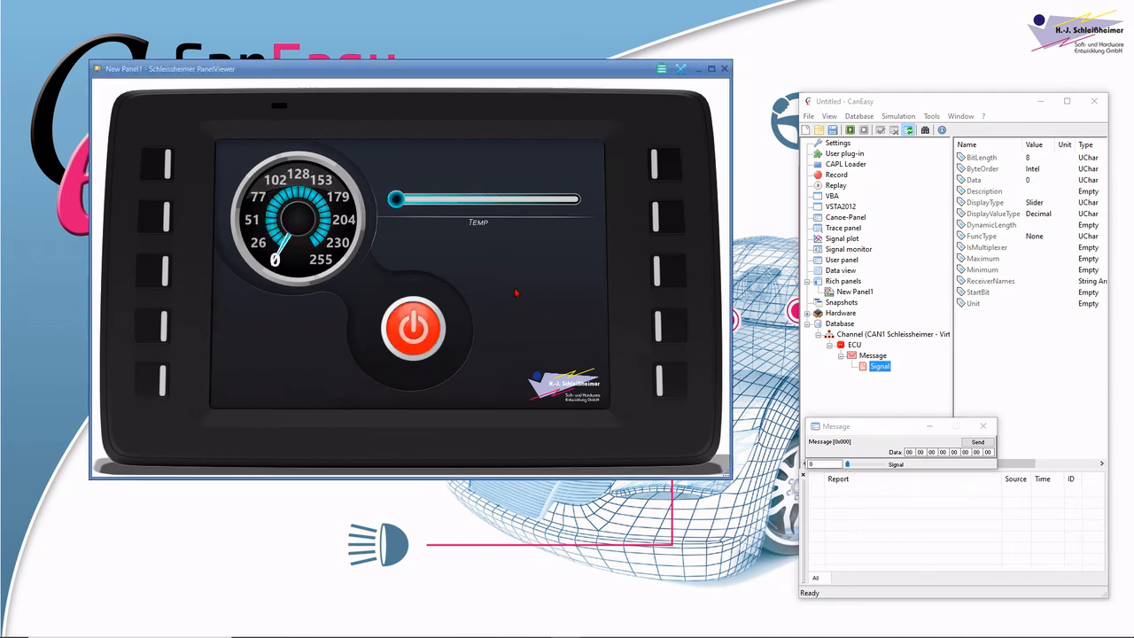
scroll(518, 291, down, 7)
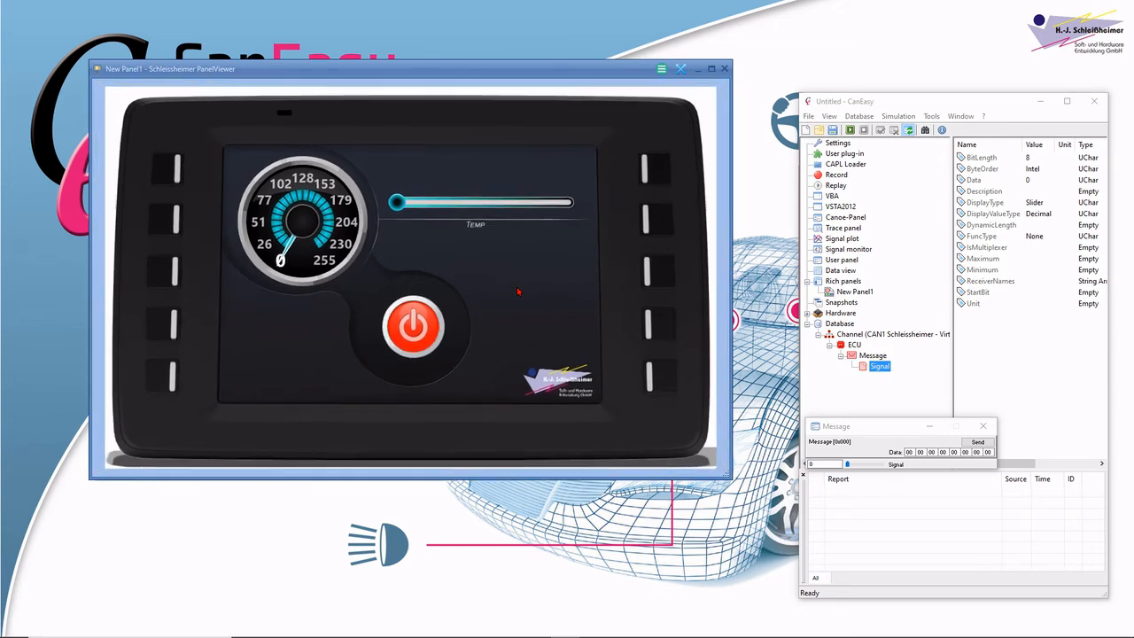
scroll(520, 289, down, 6)
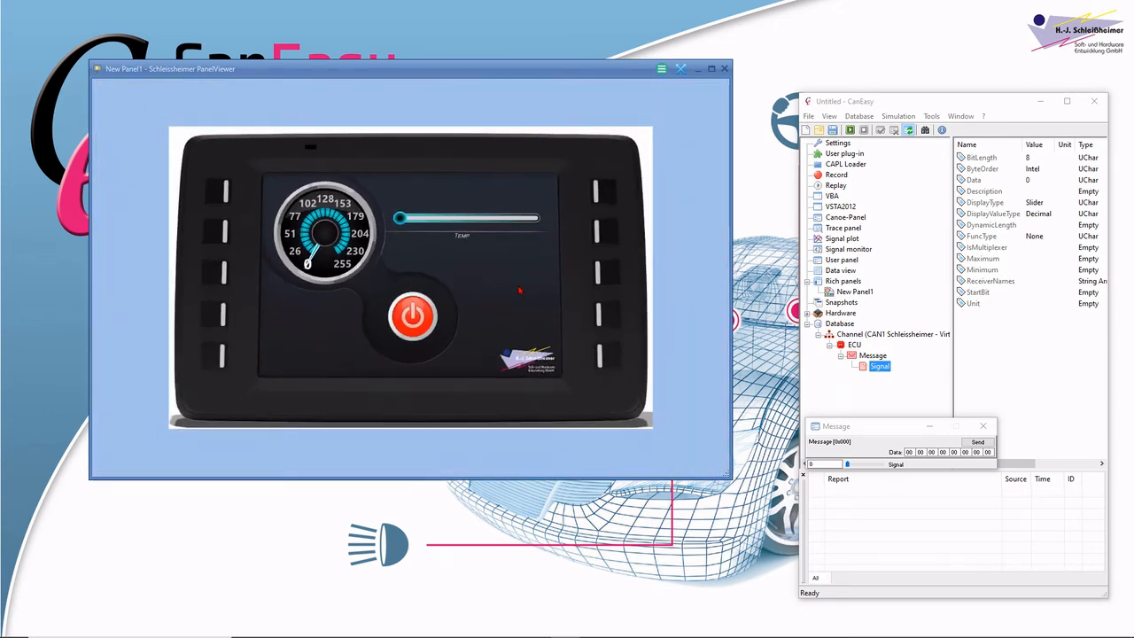
scroll(519, 290, down, 5)
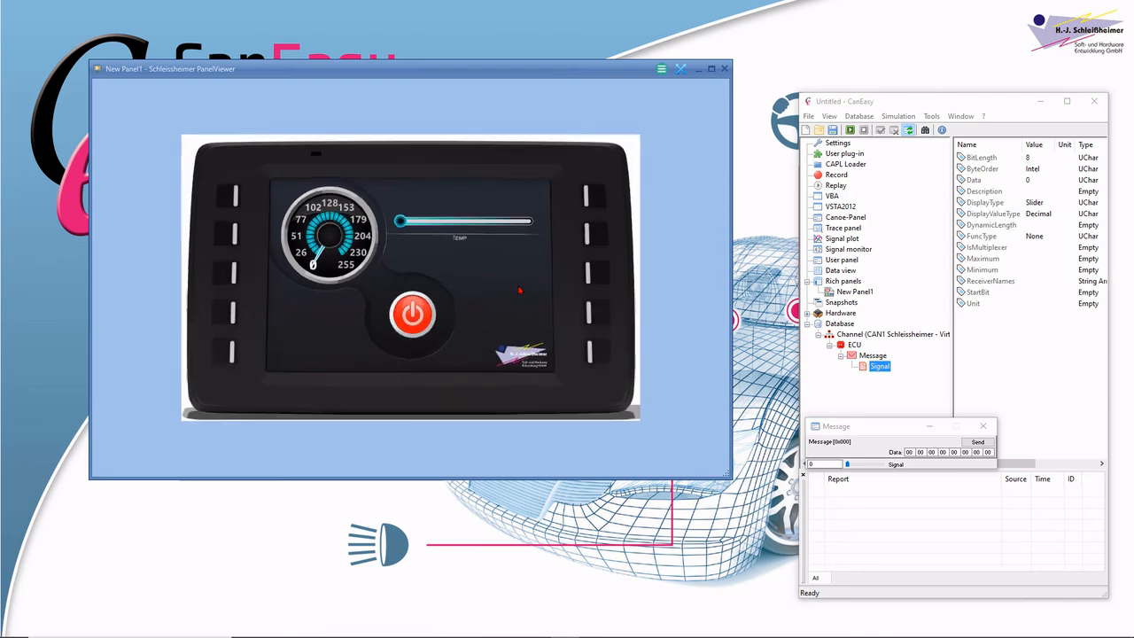
scroll(519, 290, down, 2)
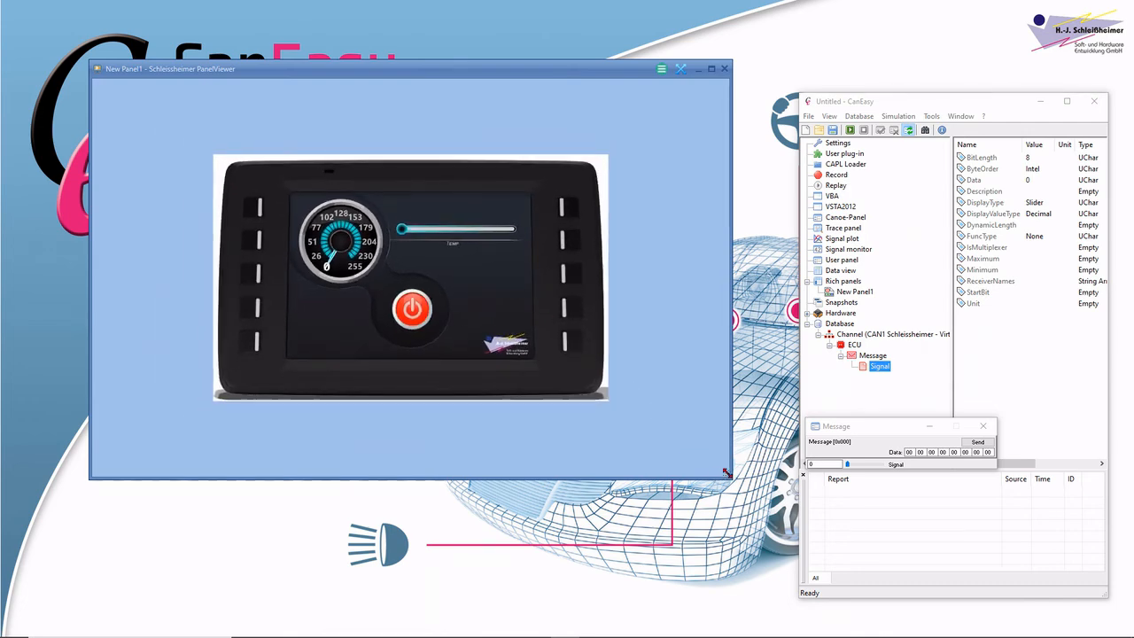
drag(725, 472, 520, 353)
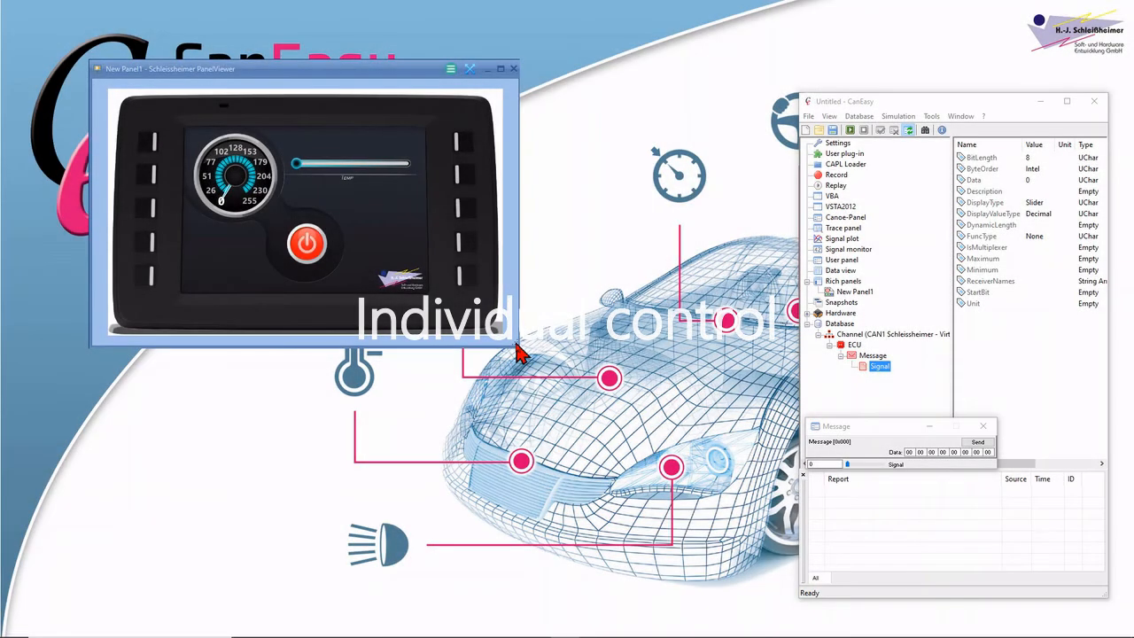
drag(520, 353, 512, 339)
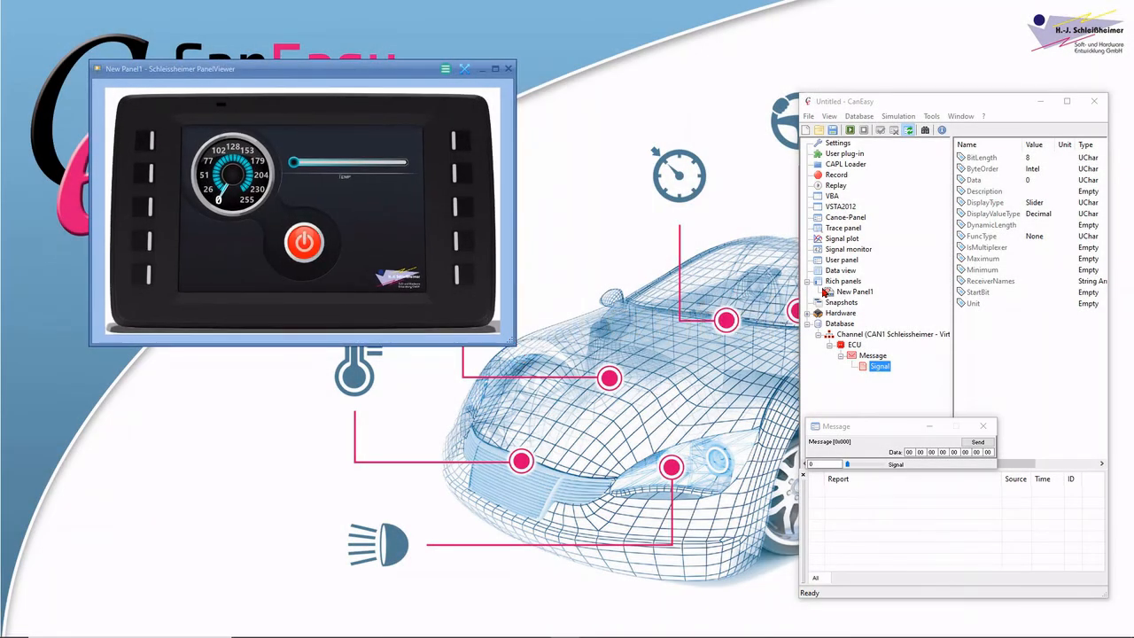
Import the panel file Car3D.spd into the rich panels.
right_click(837, 284)
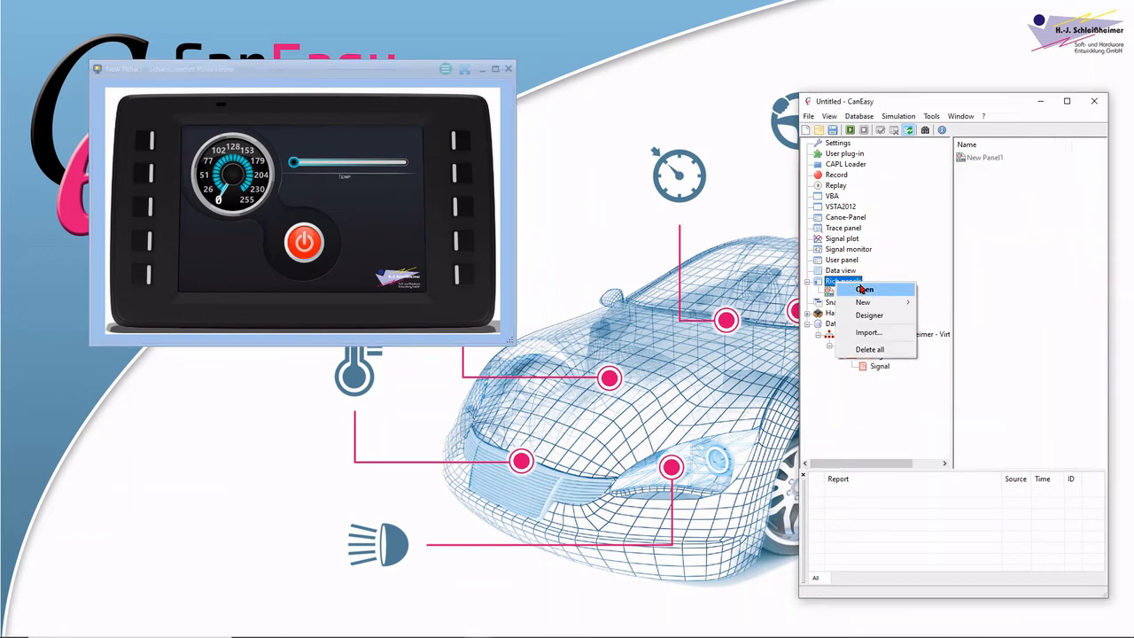
click(868, 332)
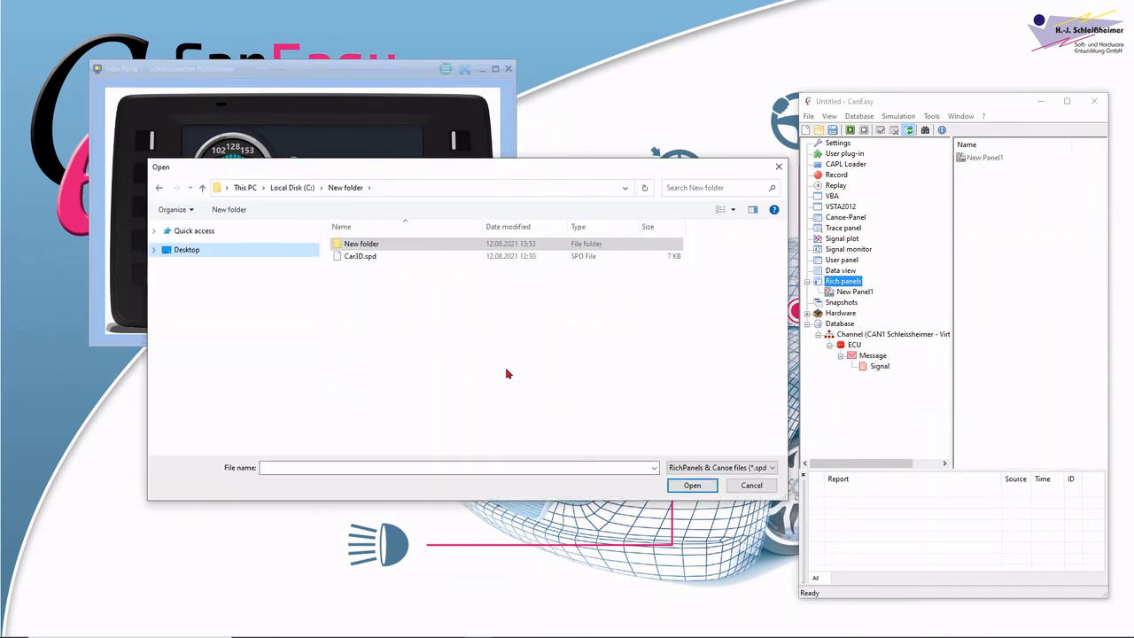
click(362, 256)
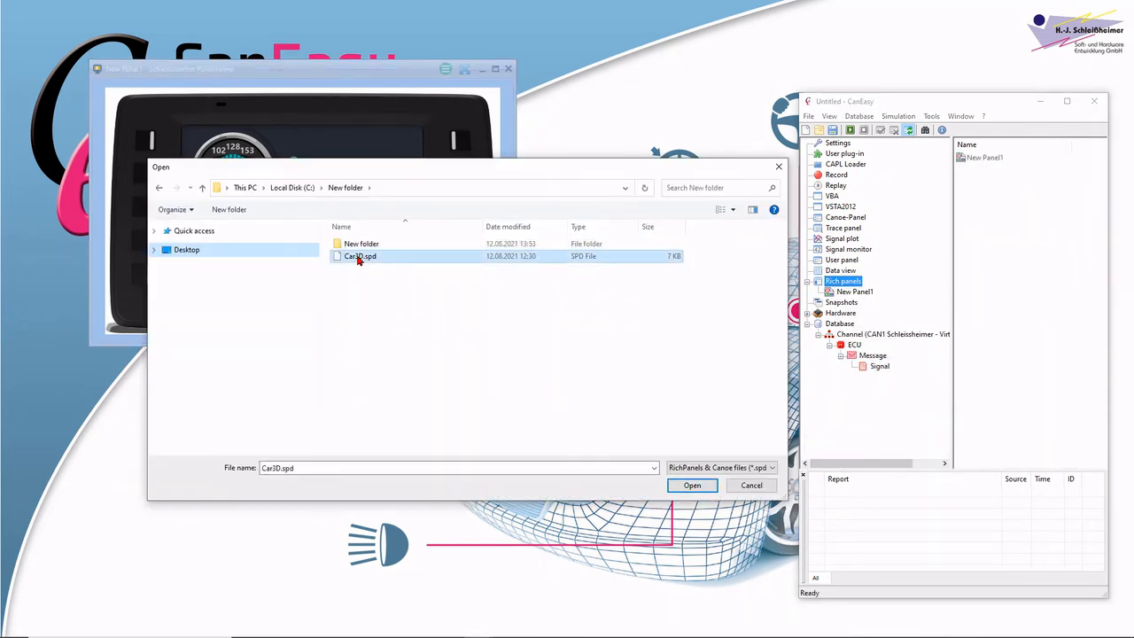
click(691, 486)
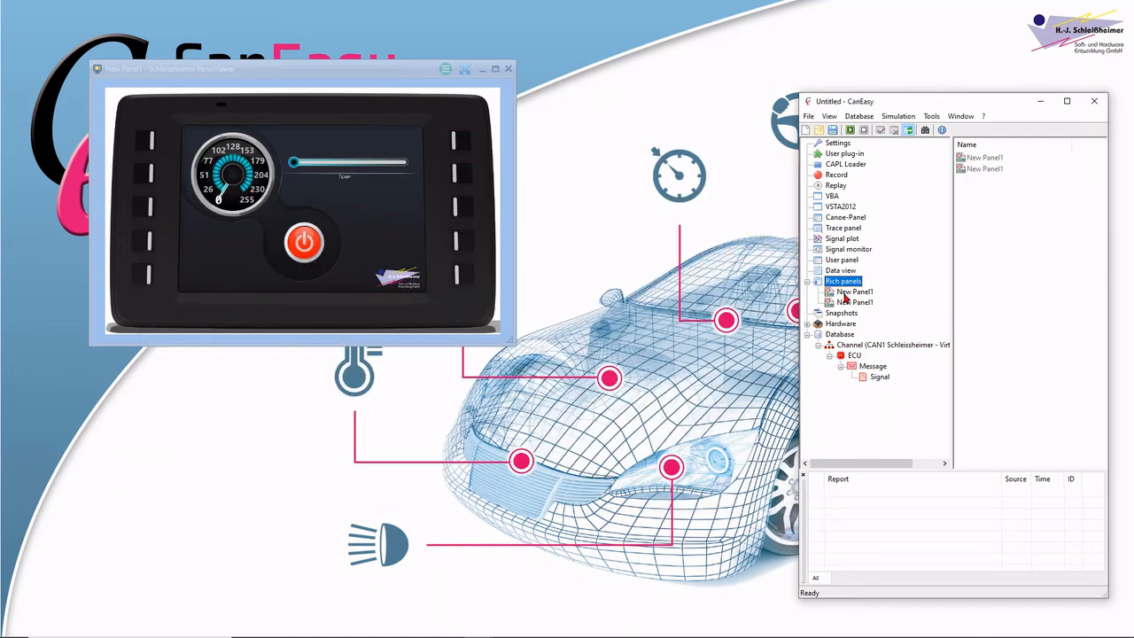
Open the imported Car3D panel in the viewer, shrink its window and move it clear of the first panel's controls.
double_click(847, 293)
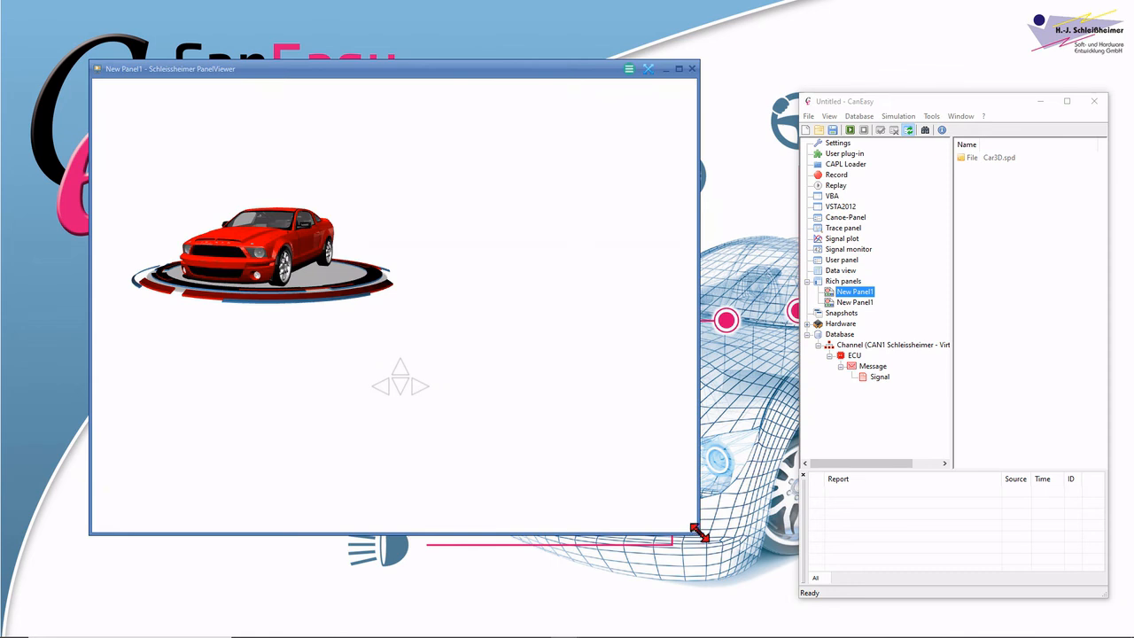
drag(700, 529, 454, 408)
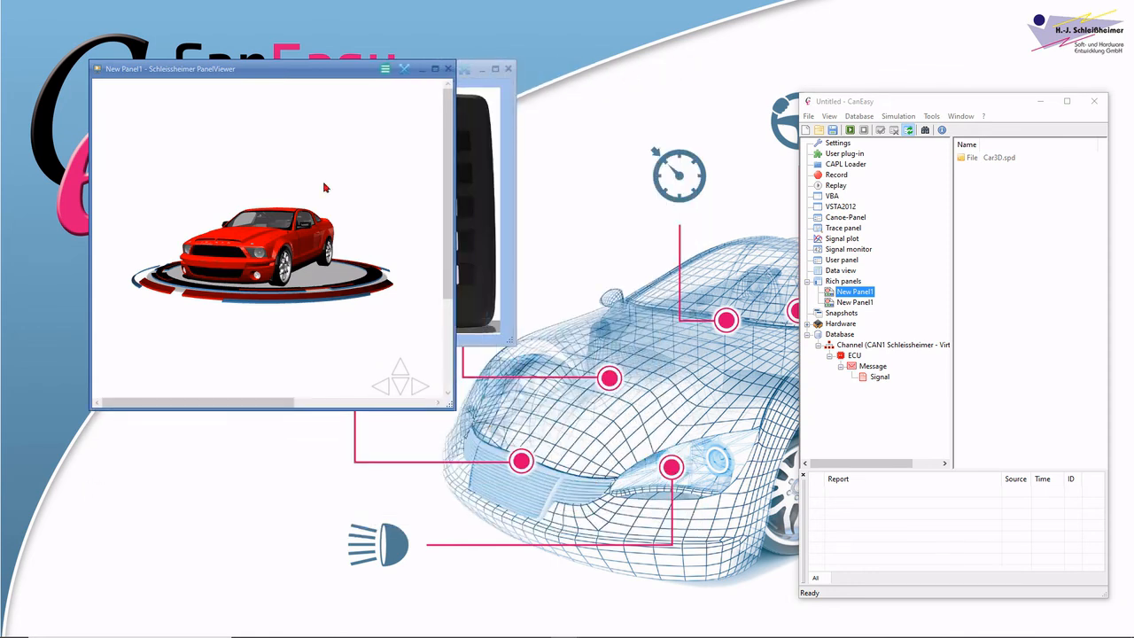
drag(284, 74, 580, 231)
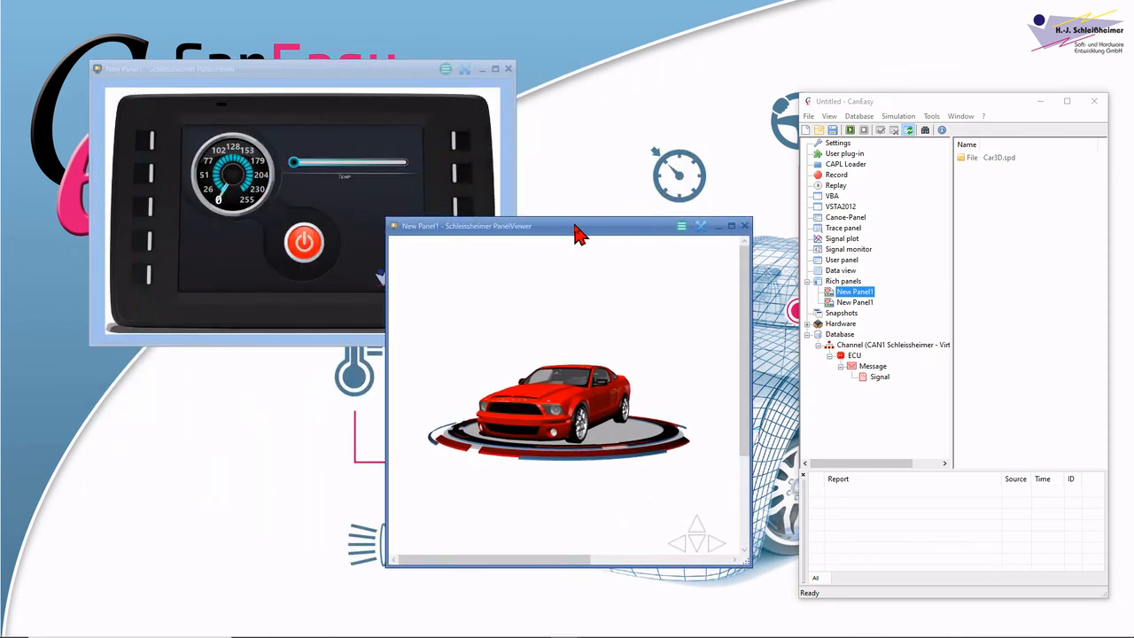
Test the car panel's direction arrows by rotating the 3D car both ways and tilting it up and back down.
click(680, 543)
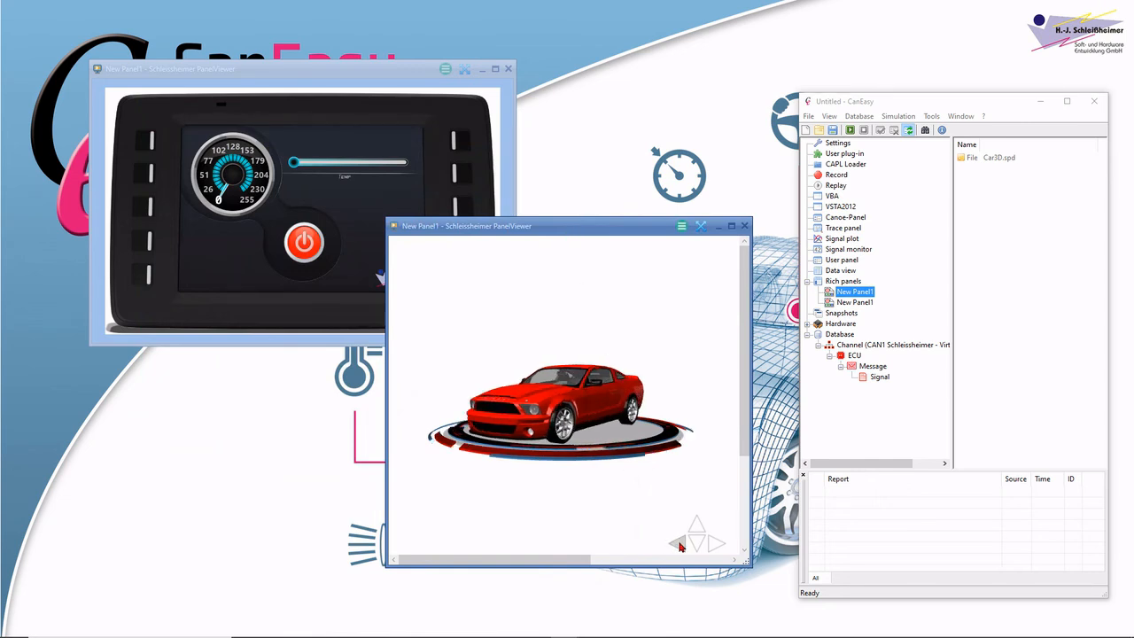
click(714, 546)
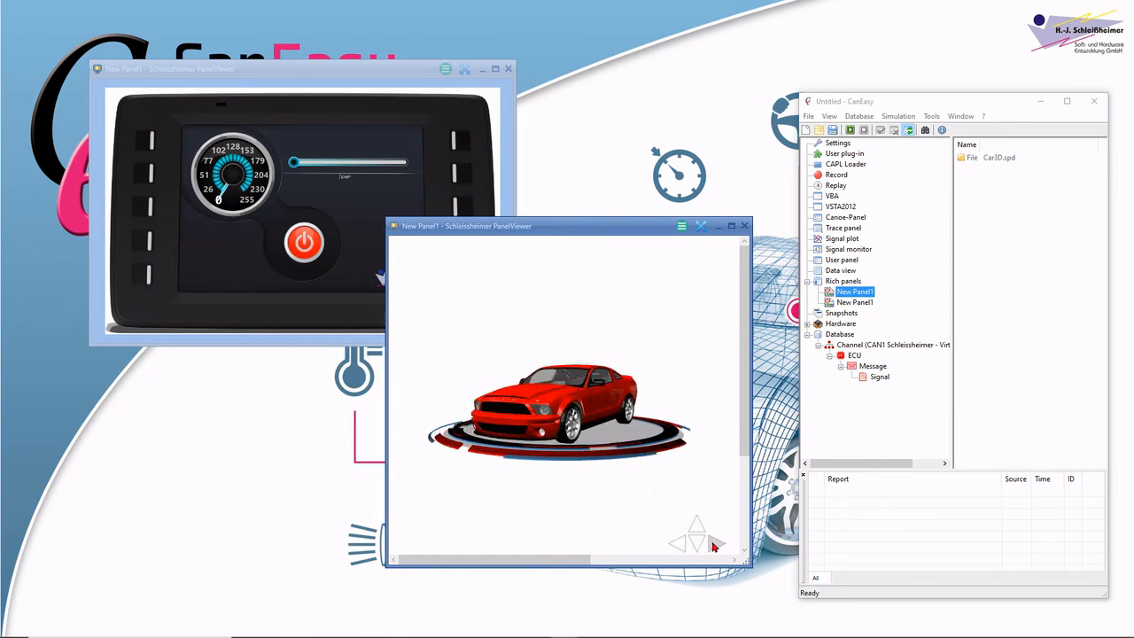
click(698, 528)
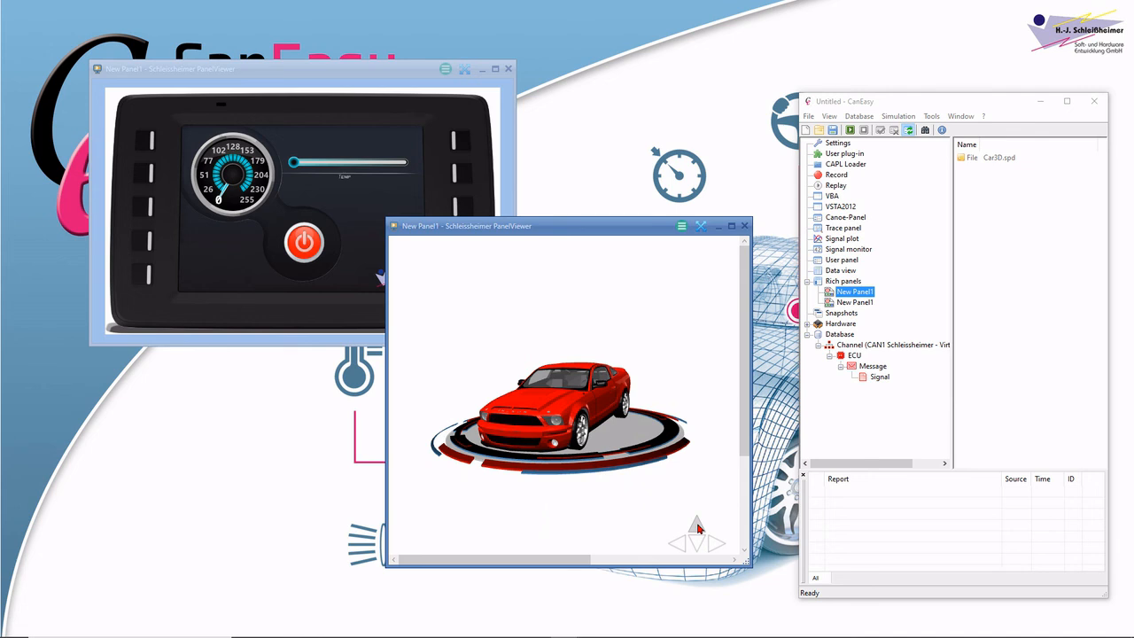
click(697, 542)
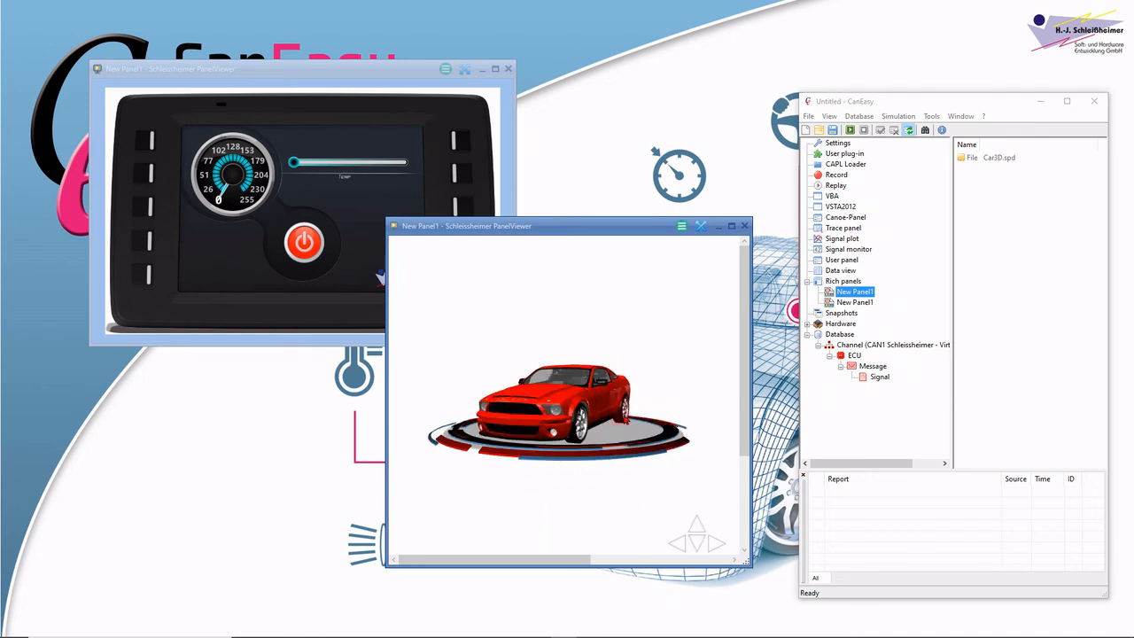
click(602, 403)
click(611, 400)
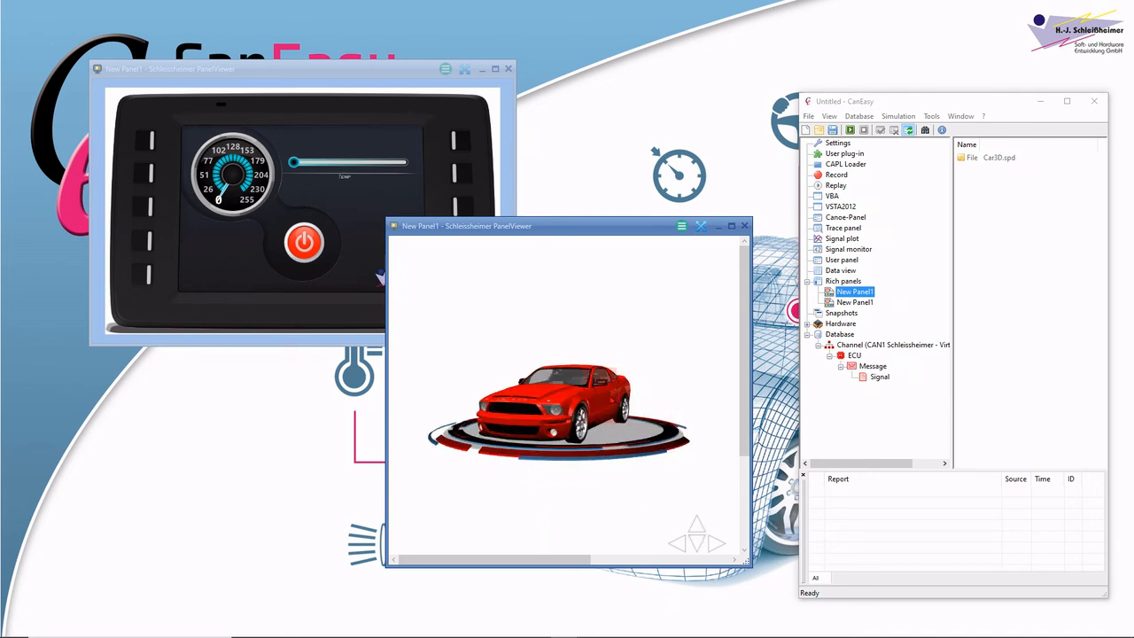
click(557, 412)
click(557, 413)
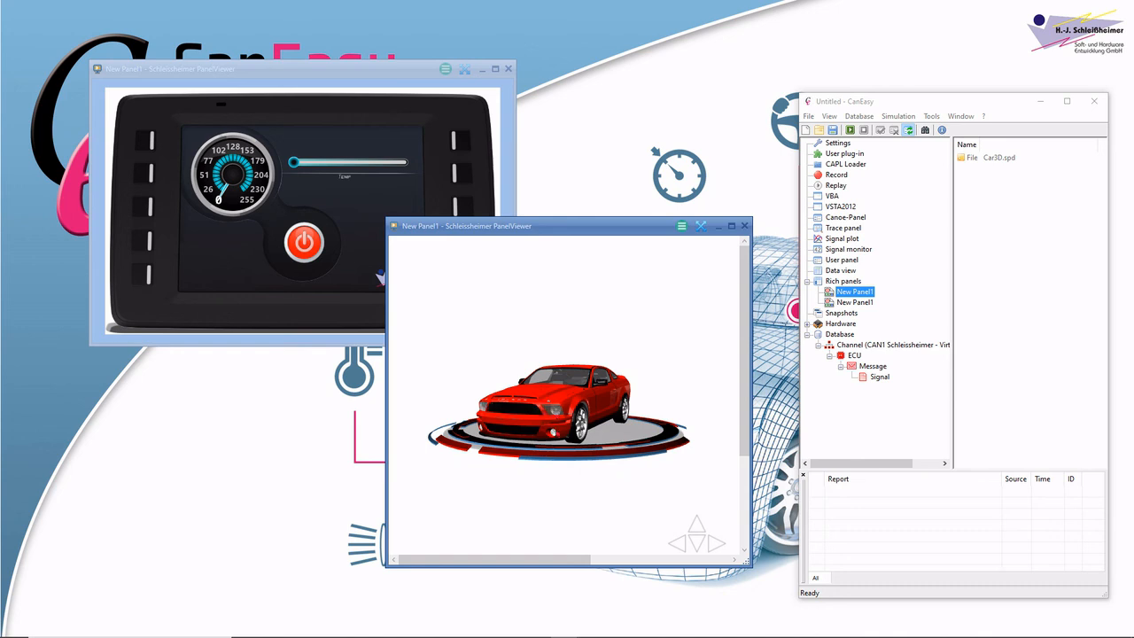